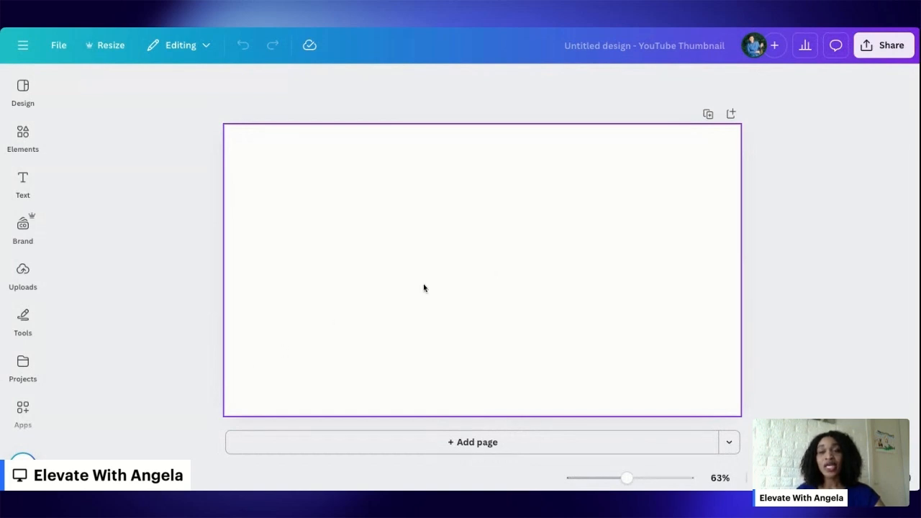
# Look over the available elements and the Brand Kit's logo, color, font and photo options
pyautogui.click(23, 137)
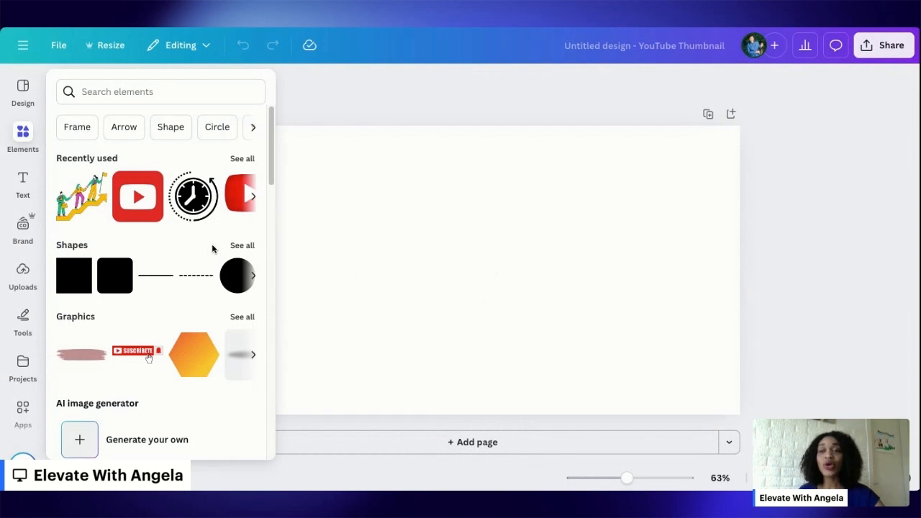
pyautogui.click(316, 239)
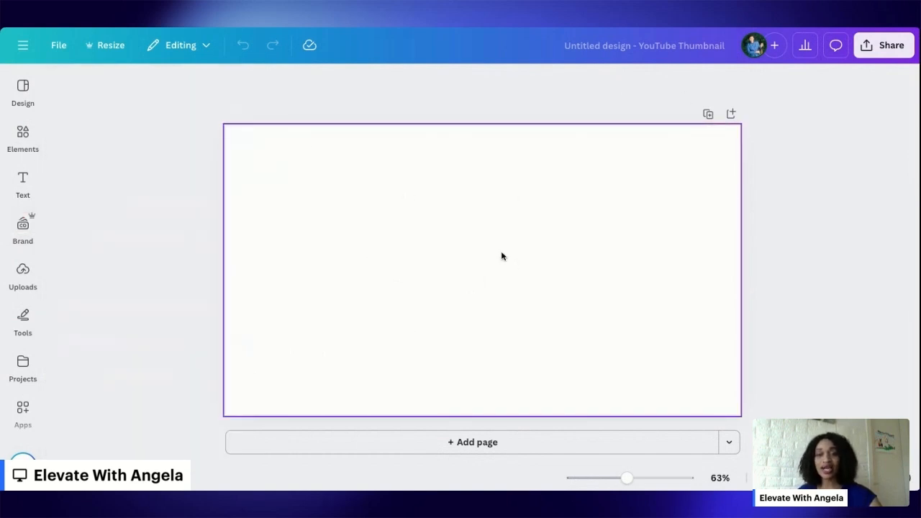
pyautogui.click(36, 230)
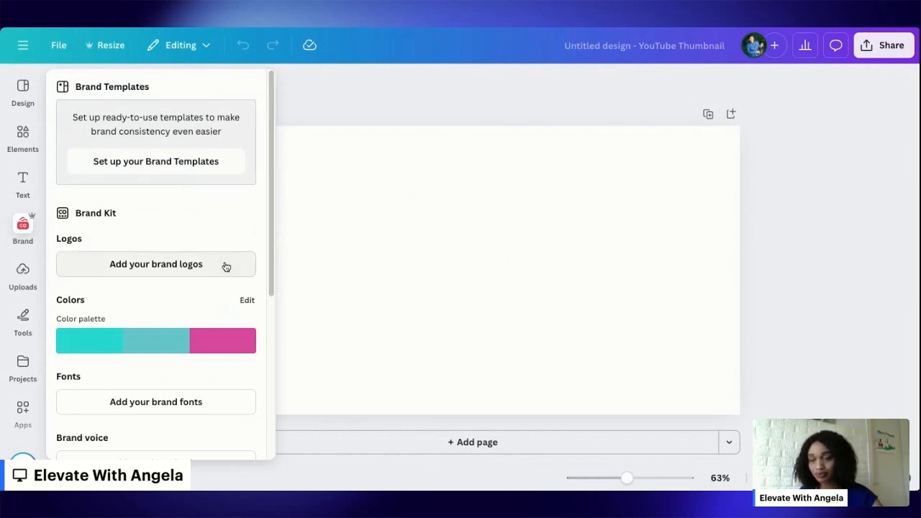
pyautogui.scroll(-3, 216, 288)
pyautogui.scroll(-1, 210, 295)
pyautogui.scroll(4, 251, 195)
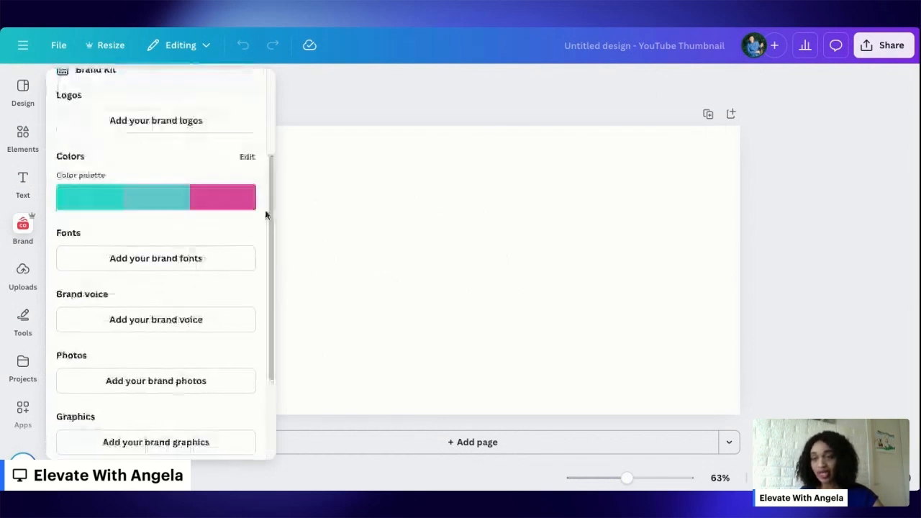
# Search the design templates for "youtube thumbnail"
pyautogui.click(24, 97)
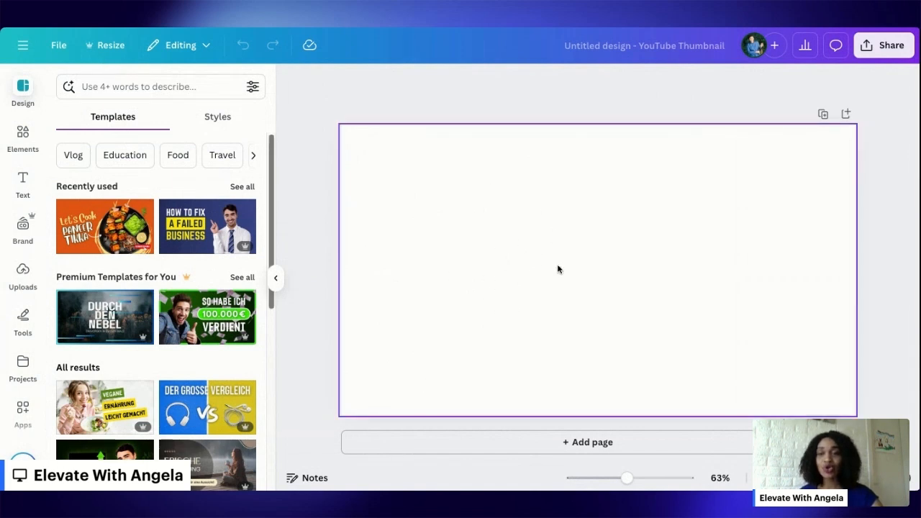
pyautogui.scroll(-6, 173, 269)
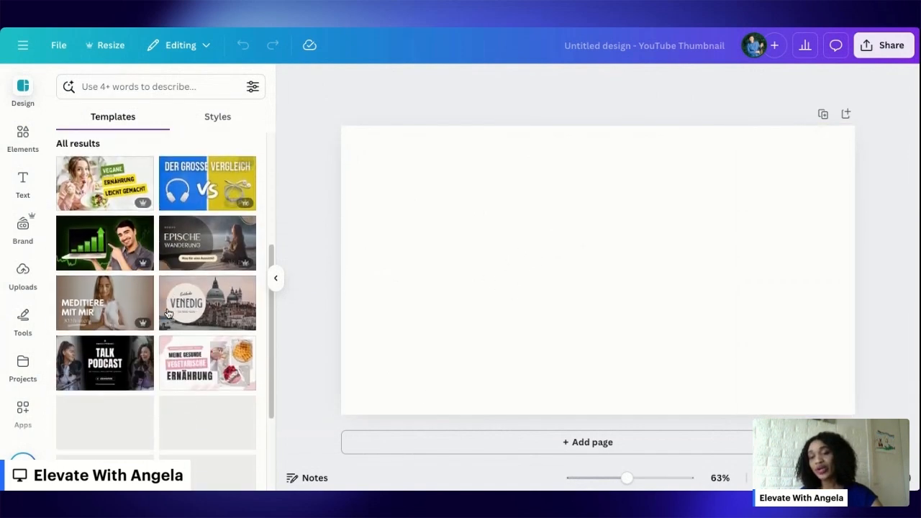
pyautogui.scroll(8, 169, 216)
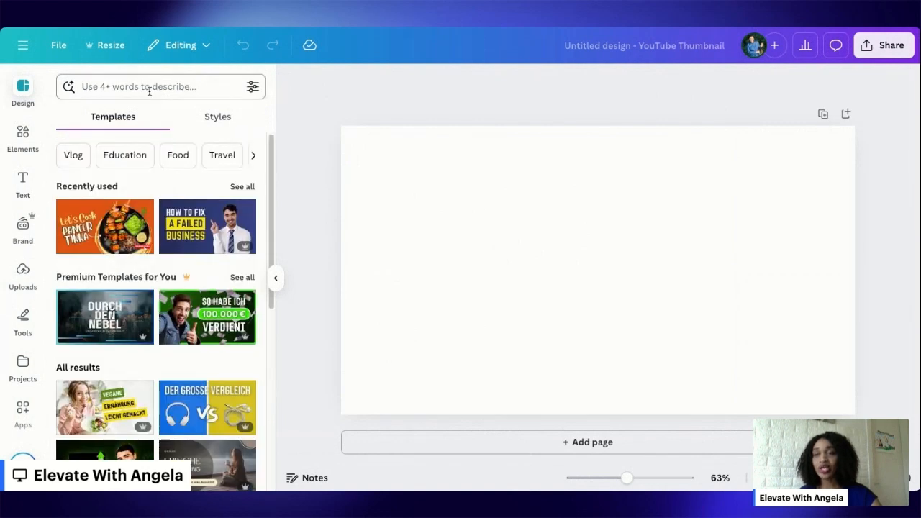
pyautogui.click(150, 87)
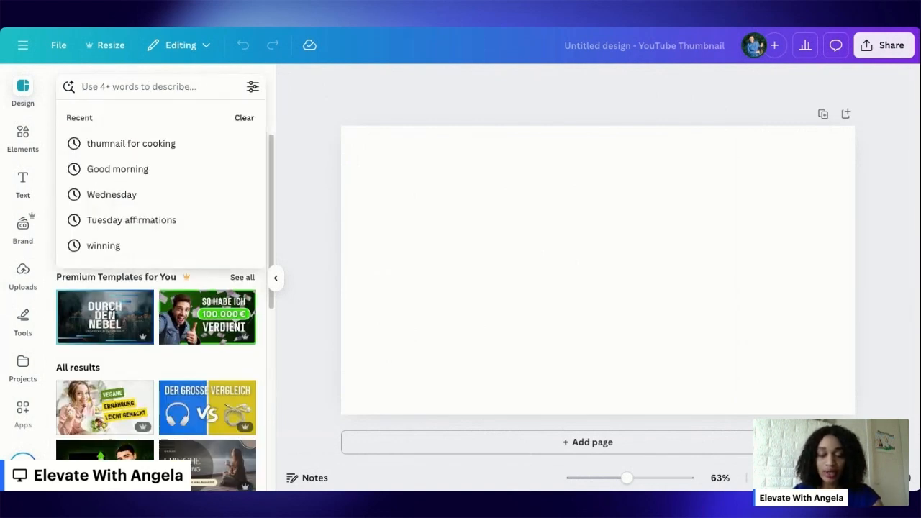
pyautogui.write('content thum')
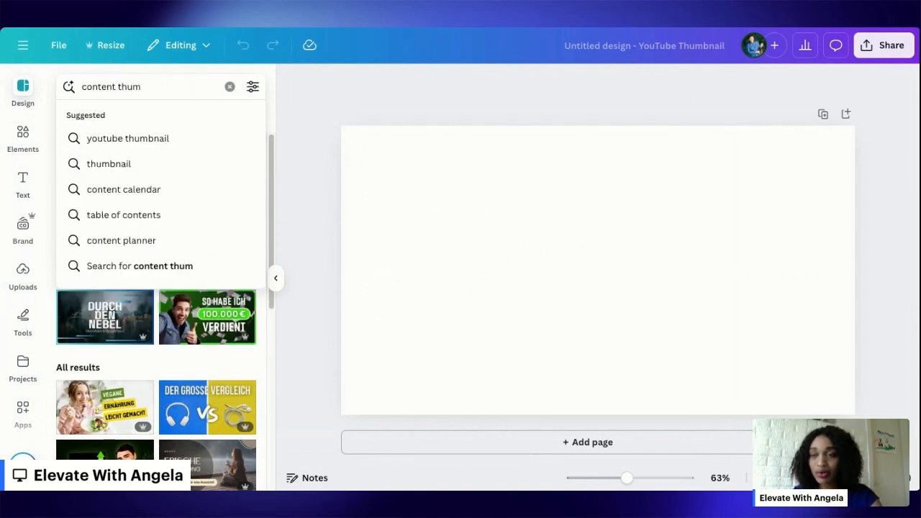
pyautogui.click(150, 138)
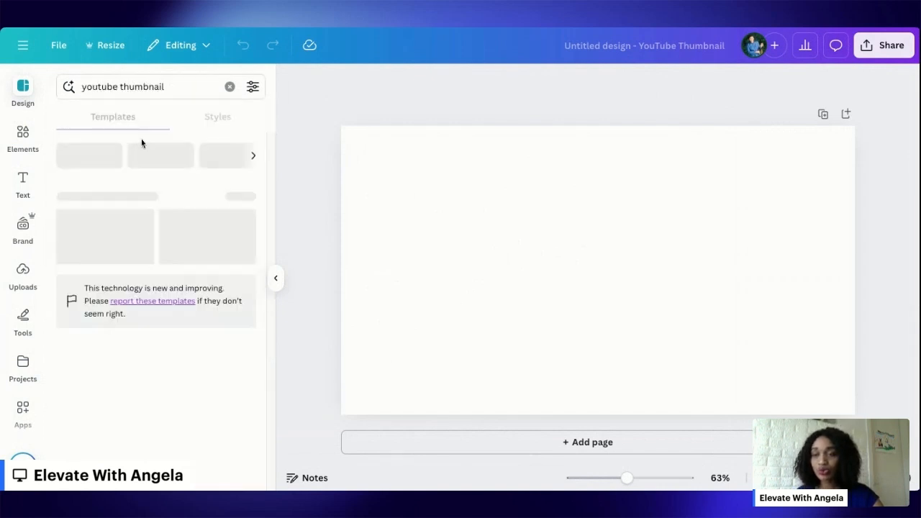
# Find the red and yellow "Self Study Tricks & Tips" template among the results and apply it to the blank page
pyautogui.scroll(-10, 194, 288)
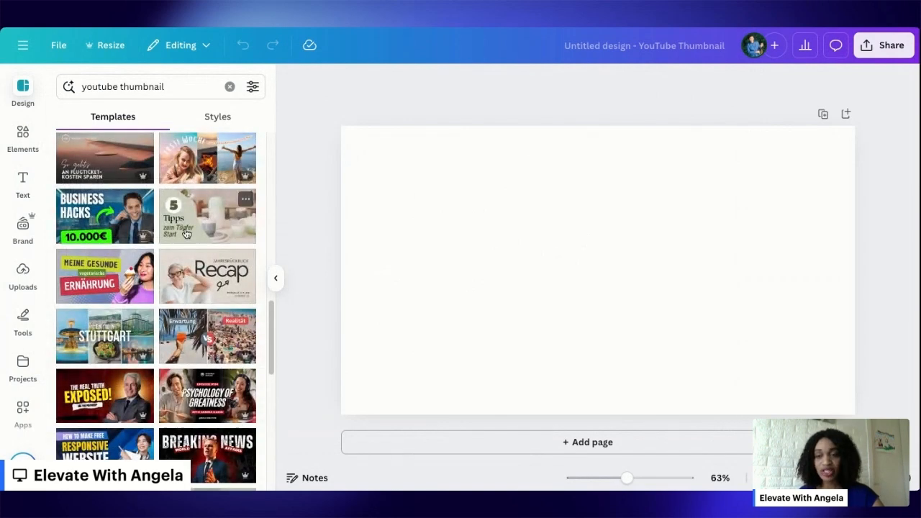
pyautogui.scroll(-6, 173, 290)
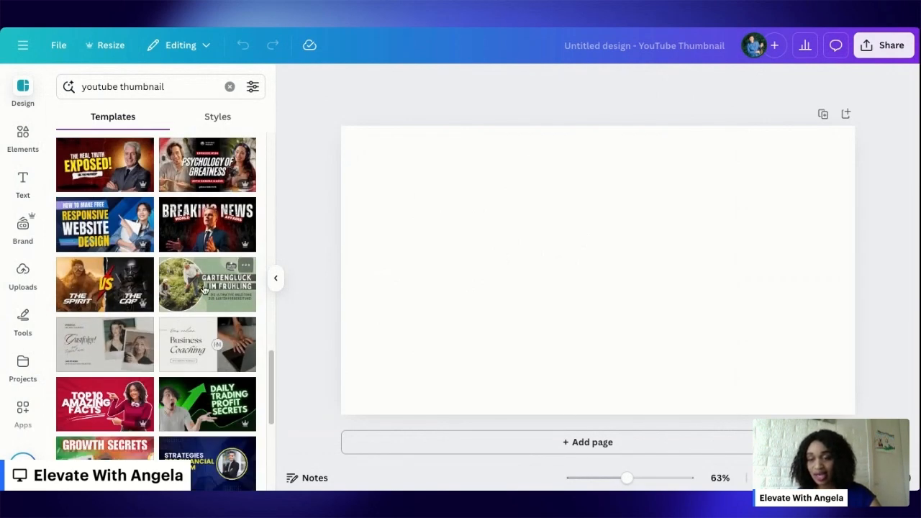
pyautogui.scroll(-1, 204, 290)
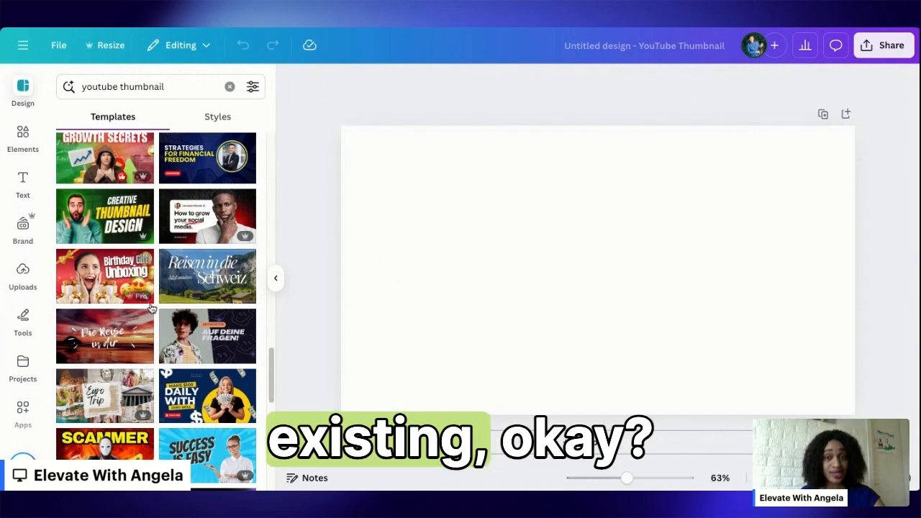
pyautogui.scroll(-1, 153, 317)
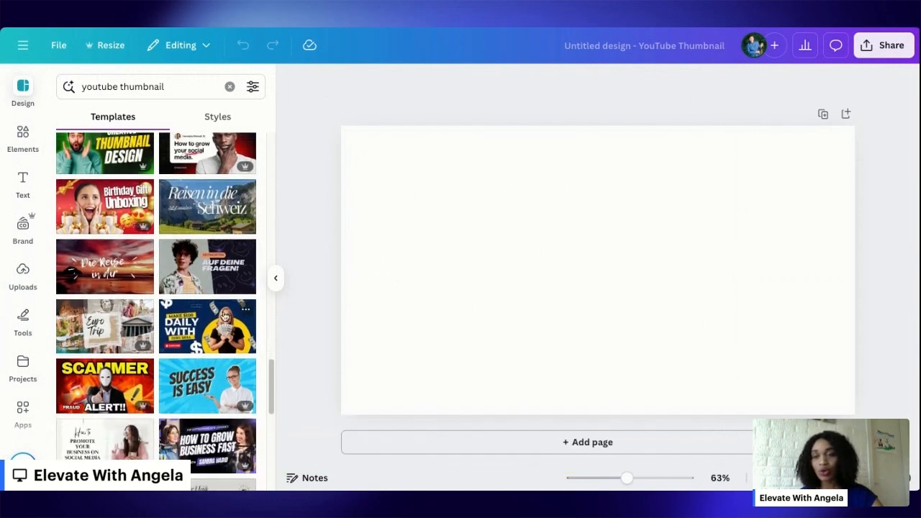
pyautogui.scroll(2, 186, 320)
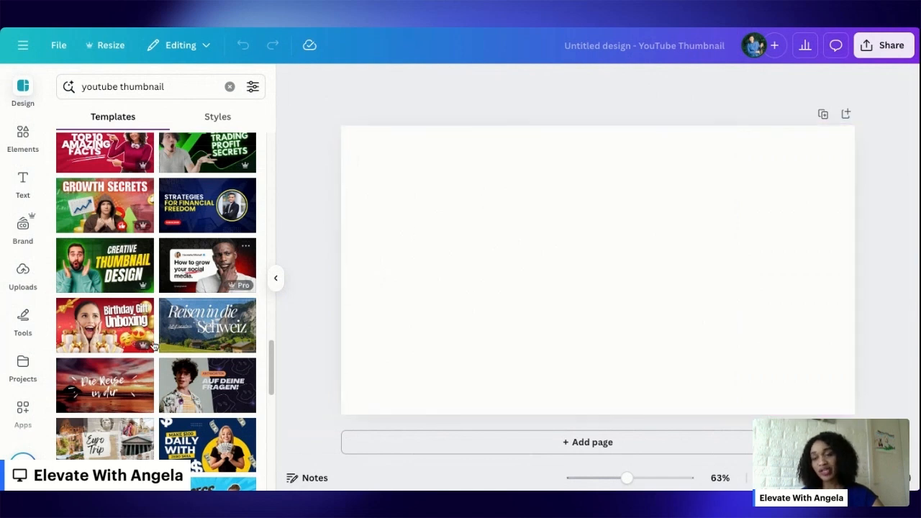
pyautogui.scroll(1, 196, 291)
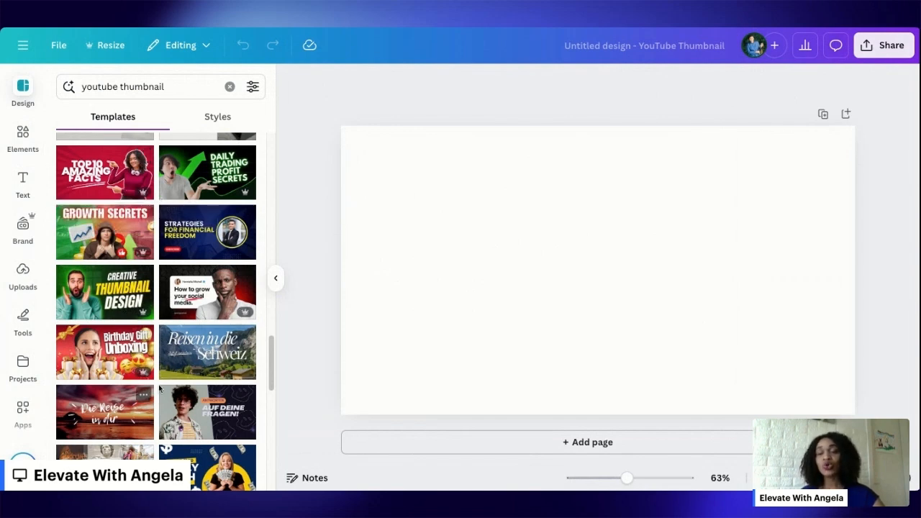
pyautogui.scroll(-3, 196, 354)
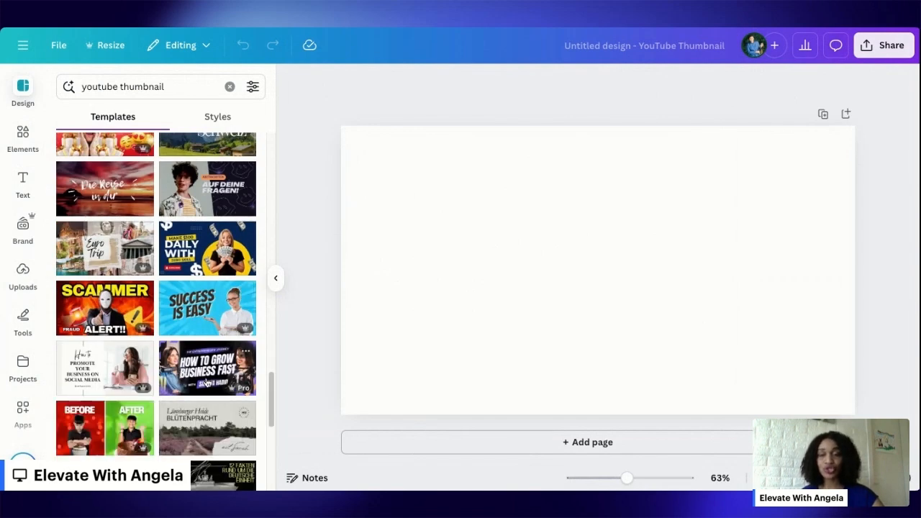
pyautogui.scroll(-1, 196, 355)
pyautogui.moveTo(145, 293)
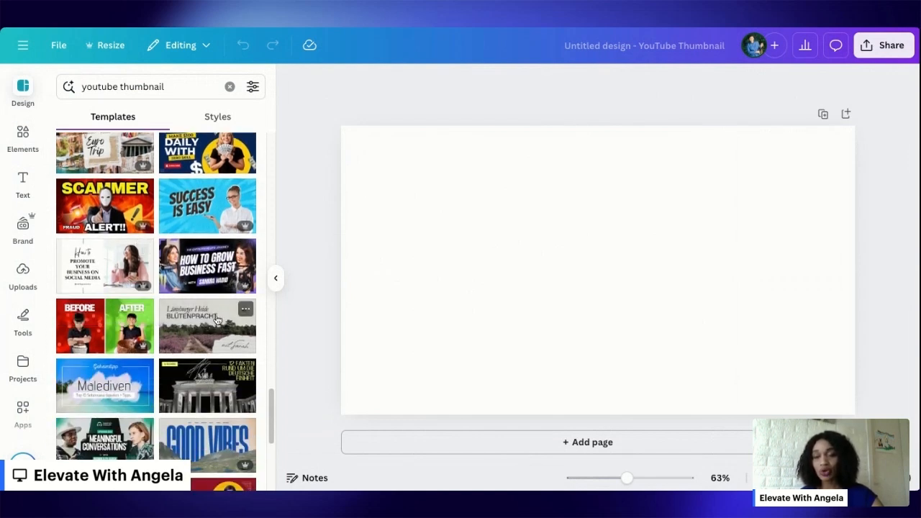
pyautogui.scroll(-3, 238, 331)
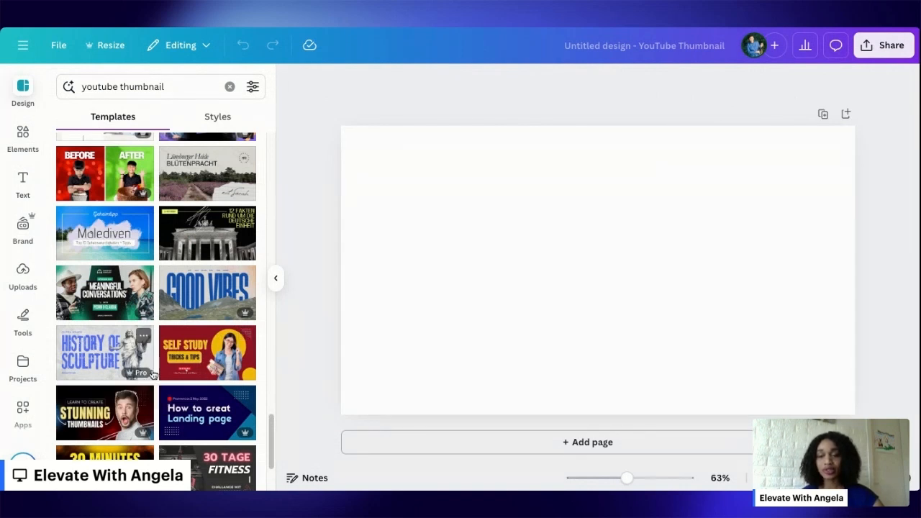
pyautogui.click(224, 364)
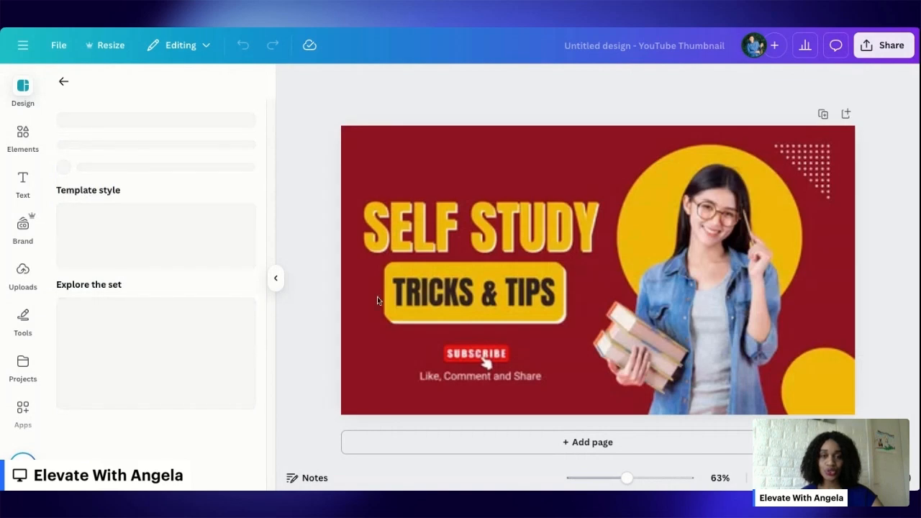
# Change the page background color to the bright turquoise from the Brand Kit palette
pyautogui.click(485, 362)
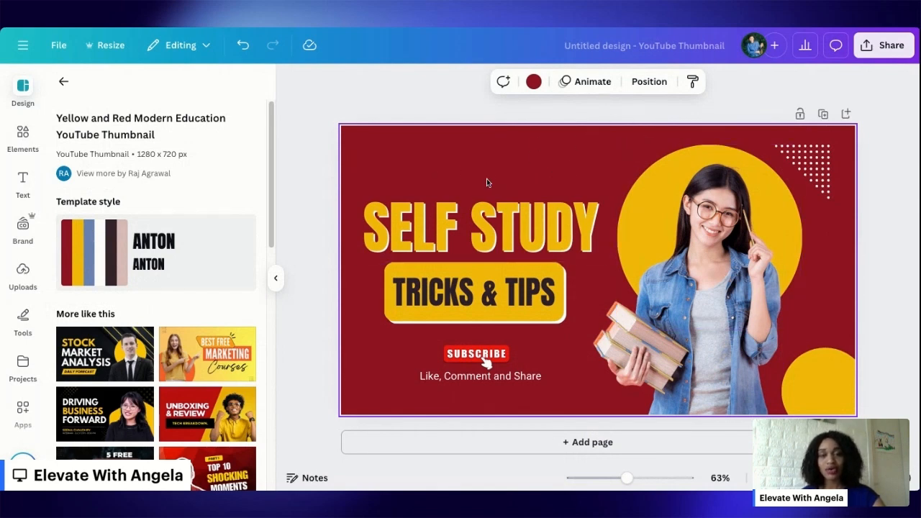
pyautogui.click(534, 82)
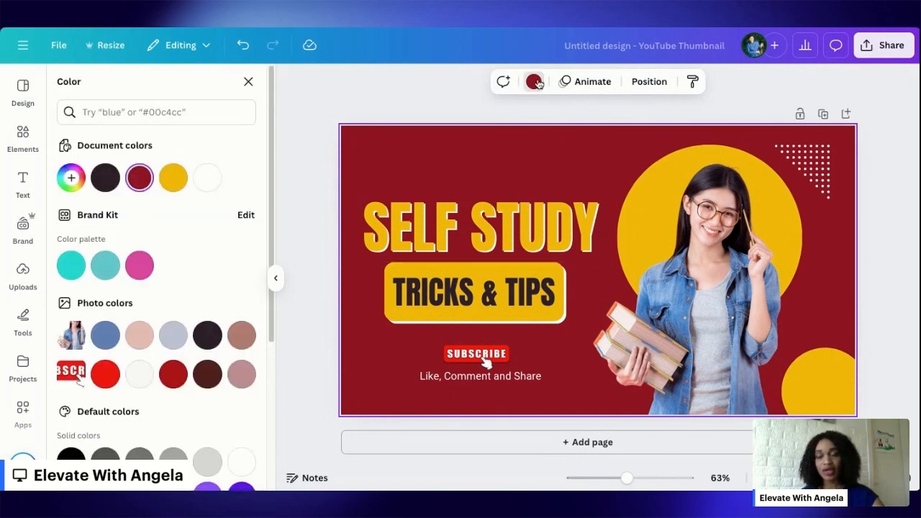
pyautogui.click(75, 270)
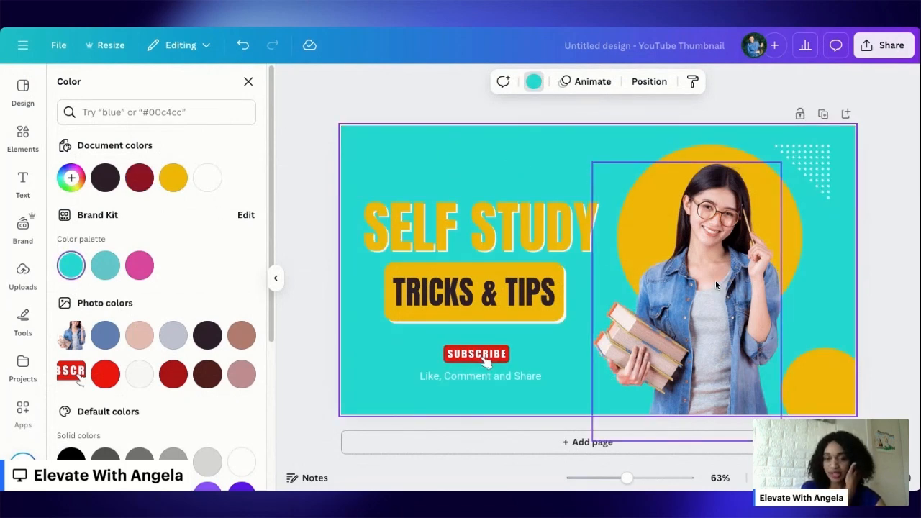
# Replace the template's photo of the woman holding books with the uploaded portrait of the woman with clasped hands
pyautogui.click(734, 286)
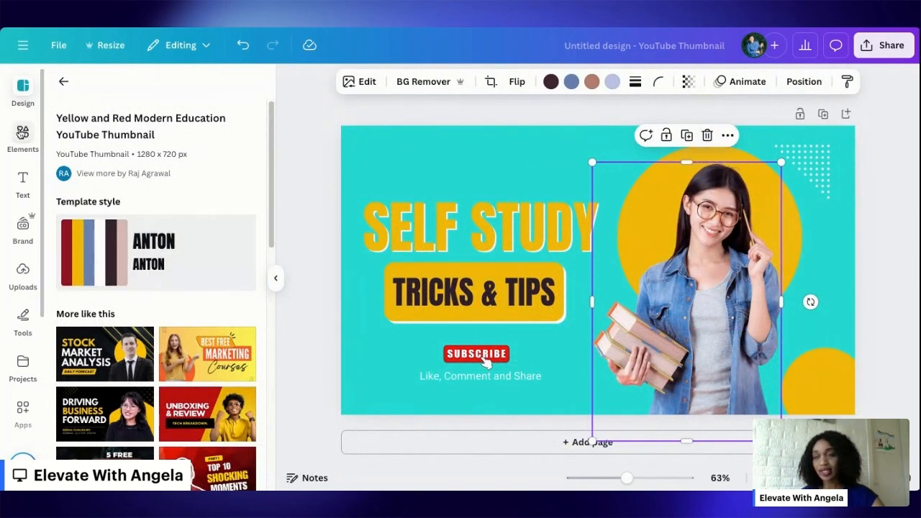
pyautogui.click(23, 278)
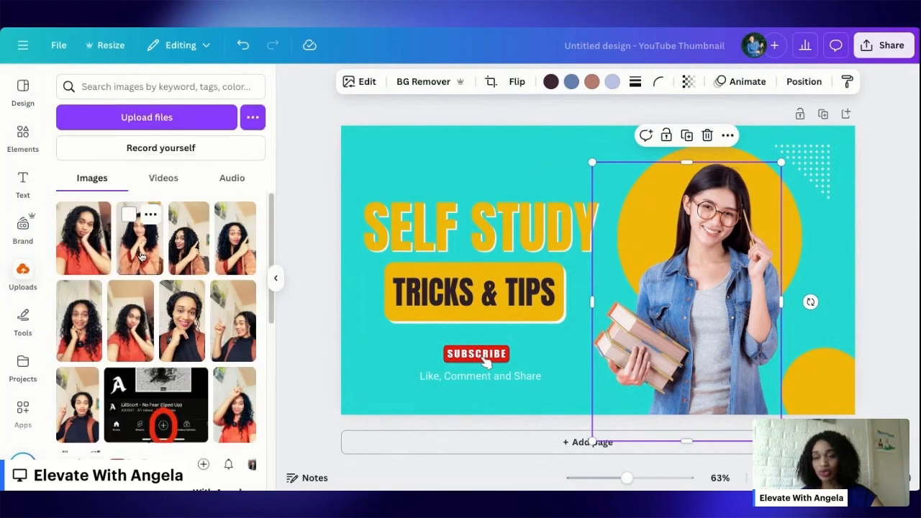
pyautogui.moveTo(143, 255); pyautogui.dragTo(724, 308)
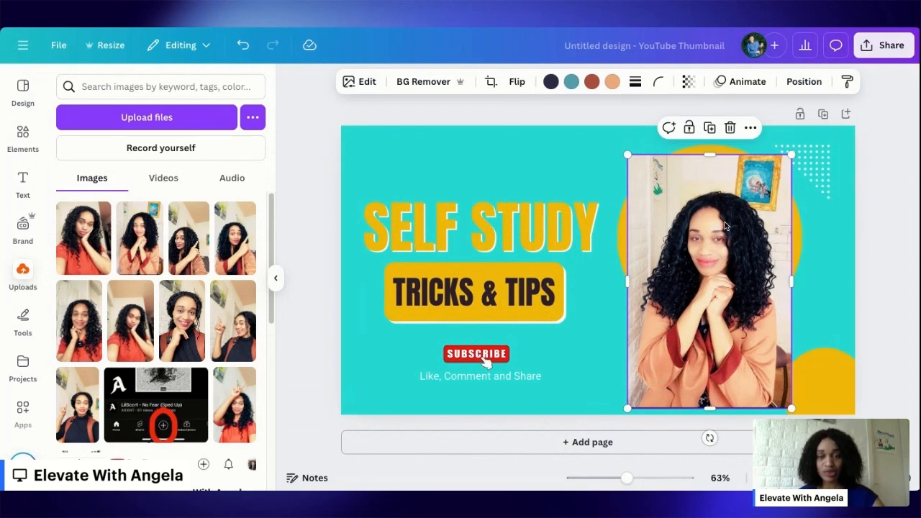
# Remove the portrait's background, then enlarge it slightly and shift it toward the right edge of the page
pyautogui.click(421, 84)
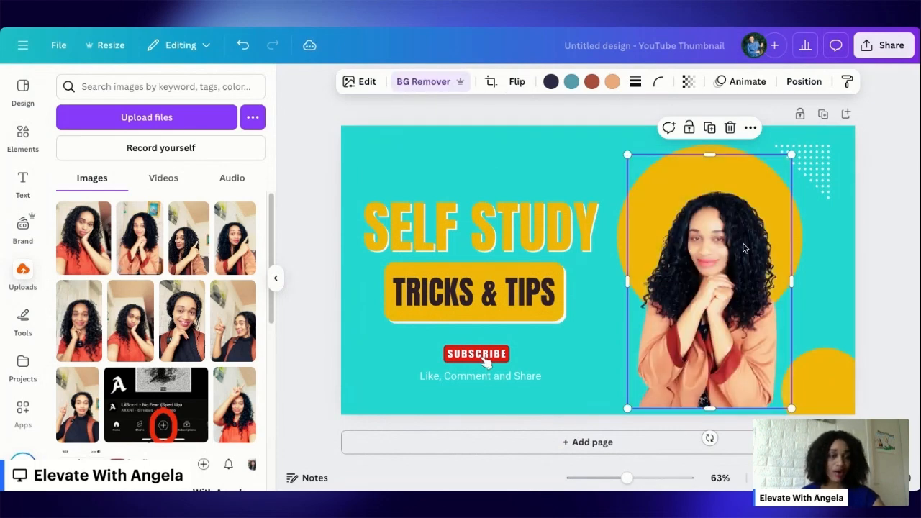
pyautogui.moveTo(792, 155); pyautogui.dragTo(811, 118)
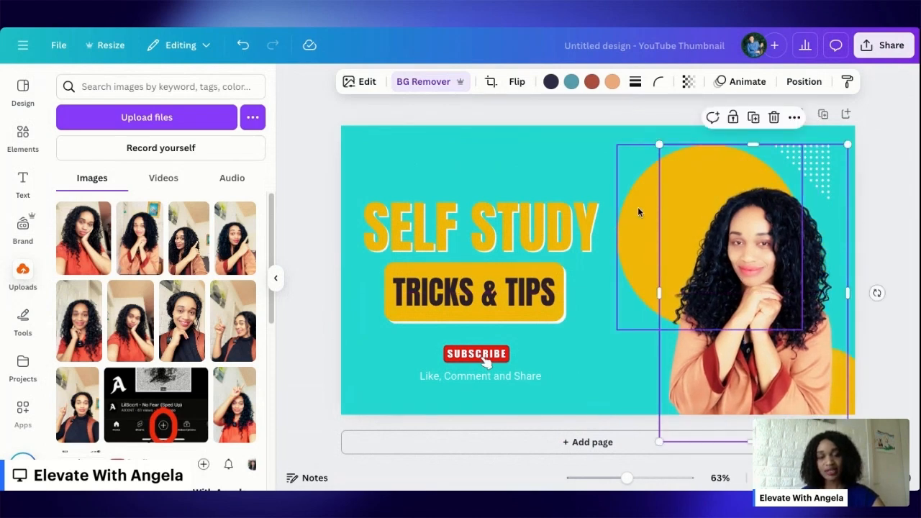
# Delete the large yellow circle behind the portrait
pyautogui.click(637, 206)
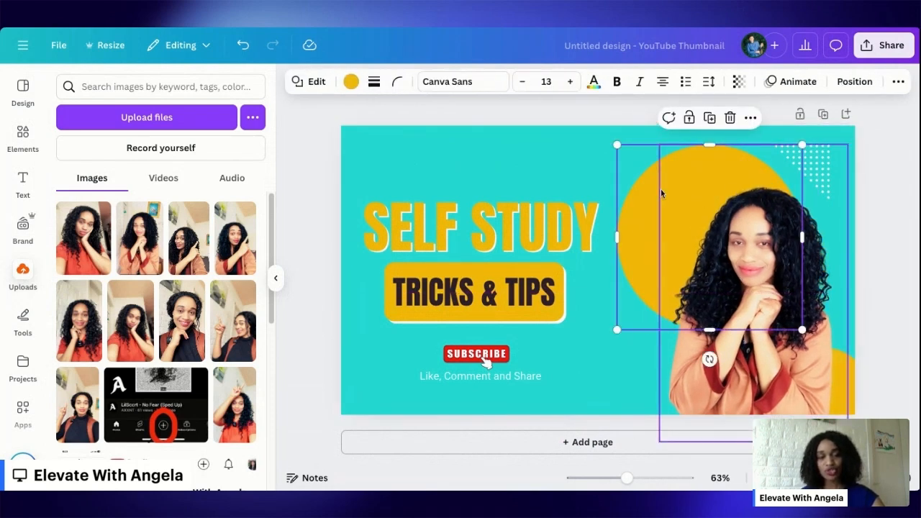
pyautogui.click(662, 192)
pyautogui.click(635, 231)
pyautogui.moveTo(636, 231); pyautogui.dragTo(498, 194)
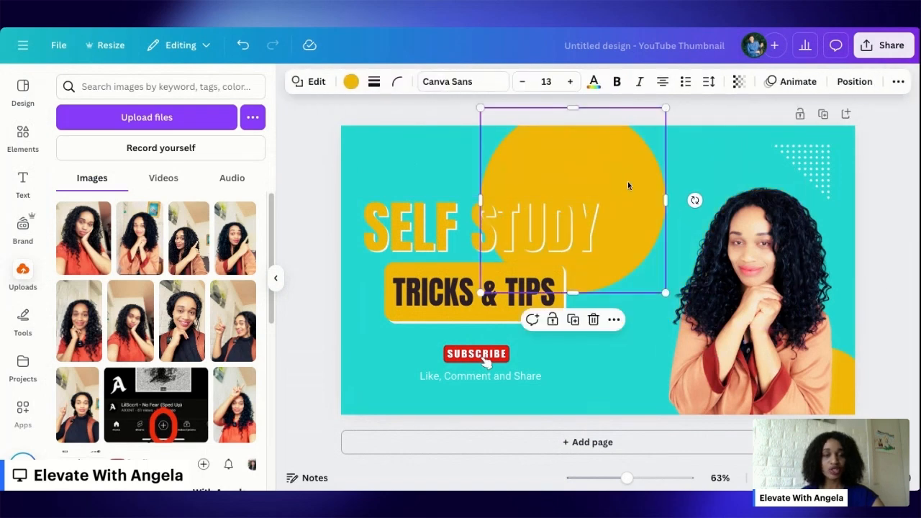
pyautogui.moveTo(628, 179); pyautogui.dragTo(626, 197)
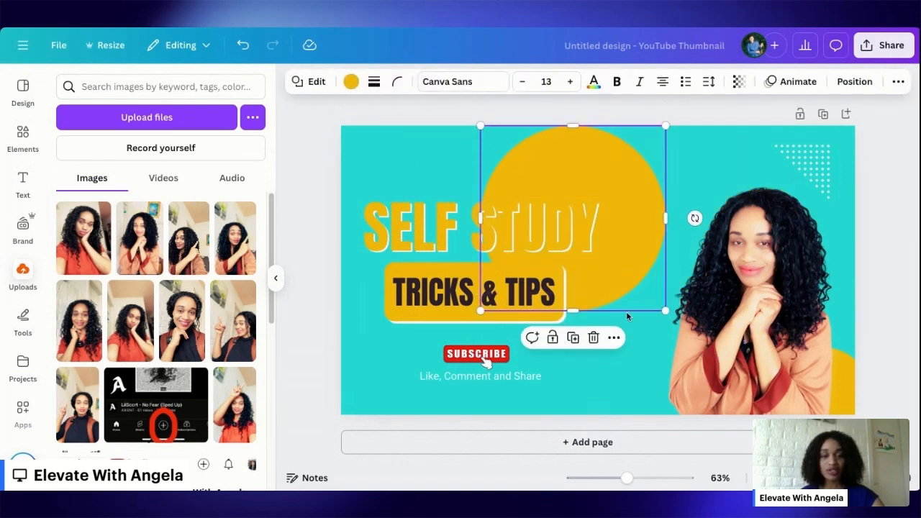
pyautogui.click(594, 338)
# Enlarge the portrait and place it on the right side of the page, with its lower edge on the page's bottom edge
pyautogui.moveTo(823, 392); pyautogui.dragTo(783, 378)
pyautogui.moveTo(614, 131); pyautogui.dragTo(599, 122)
pyautogui.moveTo(750, 266); pyautogui.dragTo(767, 252)
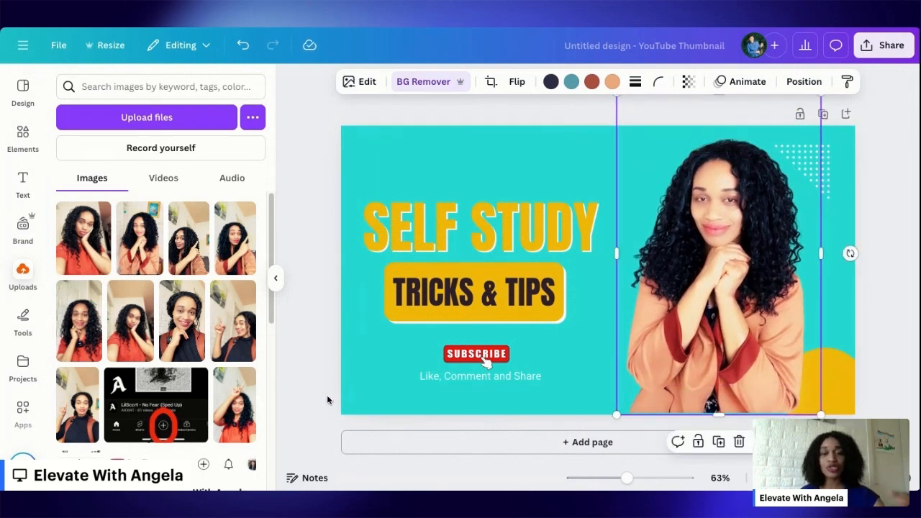
# Move the SELF STUDY heading slightly up and to the right, and recolor its text with the dark document color
pyautogui.click(499, 217)
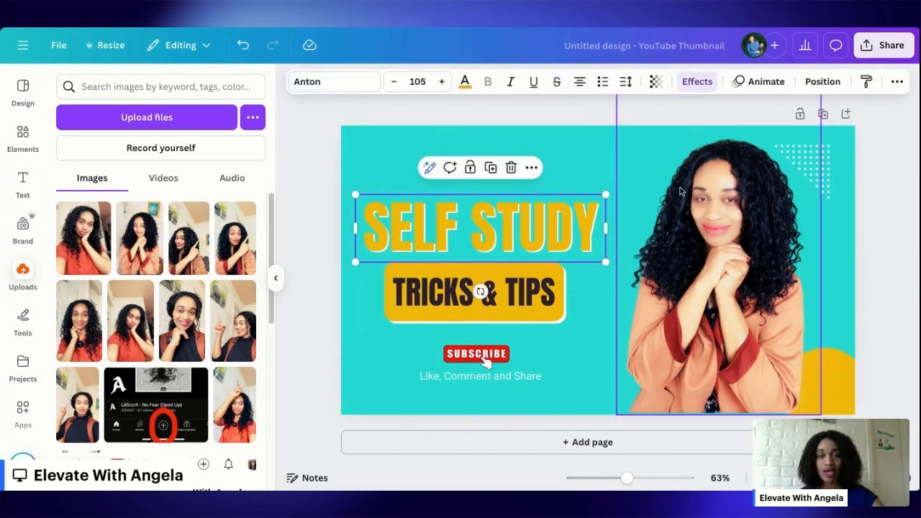
pyautogui.moveTo(565, 234); pyautogui.dragTo(576, 211)
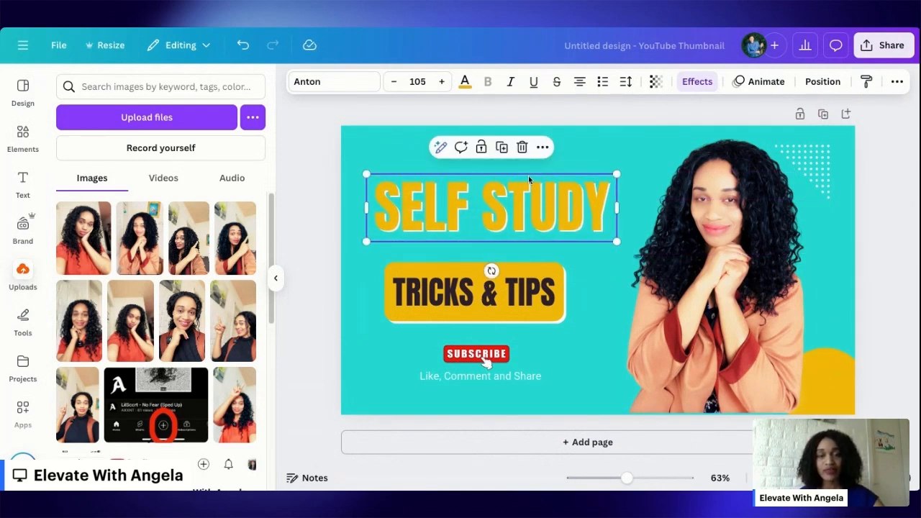
pyautogui.click(464, 83)
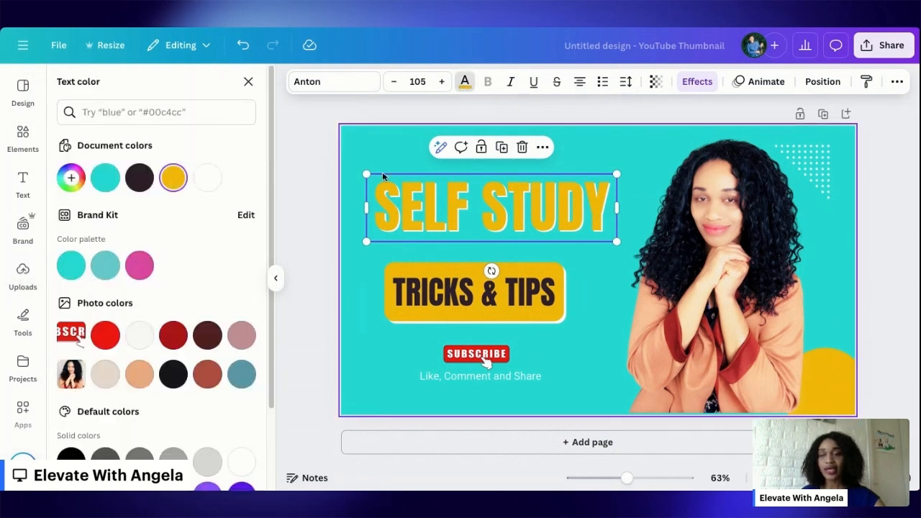
pyautogui.click(141, 181)
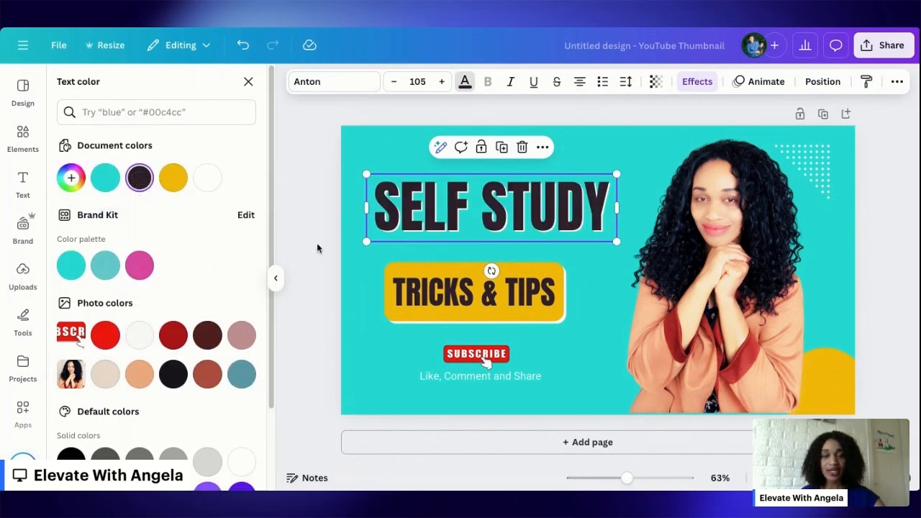
pyautogui.click(587, 151)
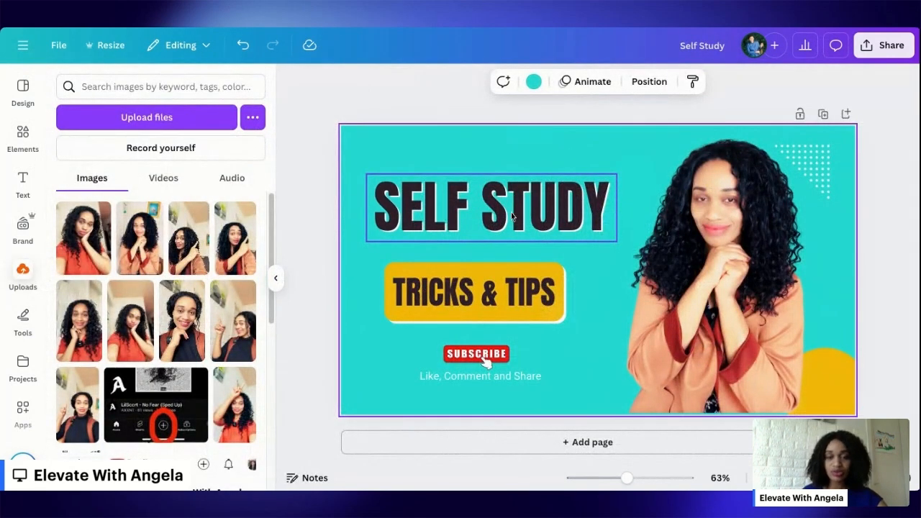
# Clear the SELF STUDY heading's existing text effect and try the Shadow style with its default settings
pyautogui.click(514, 211)
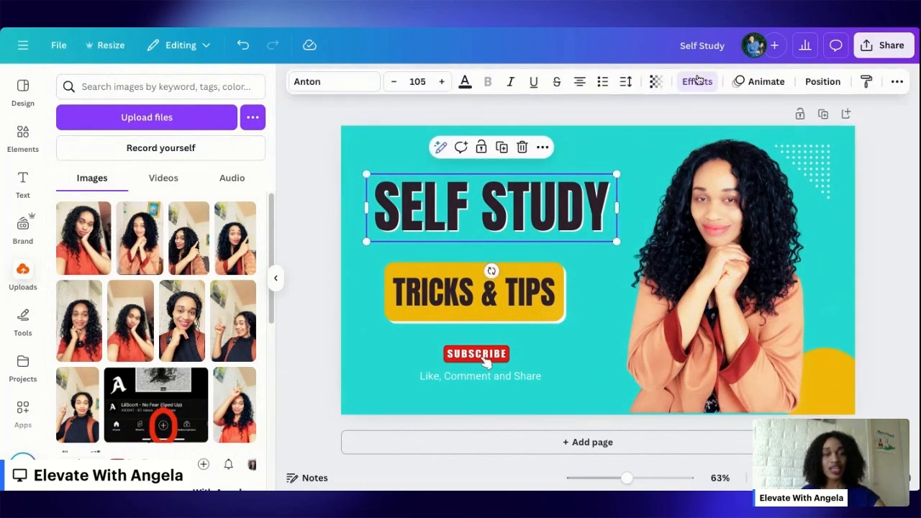
pyautogui.click(541, 215)
pyautogui.click(536, 218)
pyautogui.click(465, 213)
pyautogui.moveTo(425, 211); pyautogui.dragTo(533, 180)
pyautogui.click(554, 188)
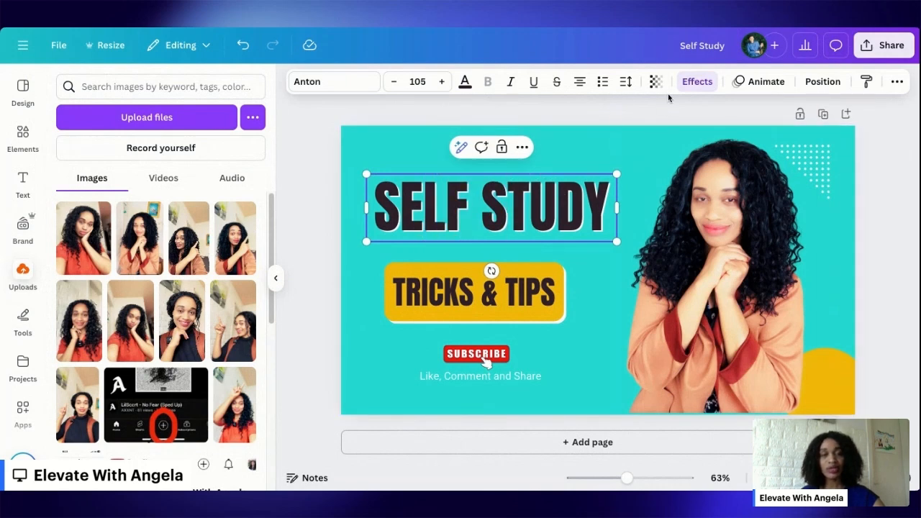
pyautogui.click(709, 84)
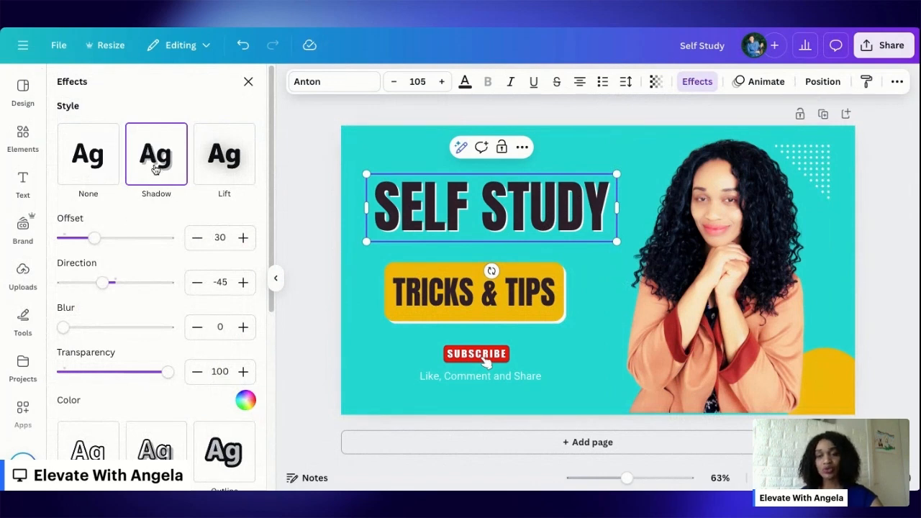
pyautogui.click(101, 179)
pyautogui.click(150, 164)
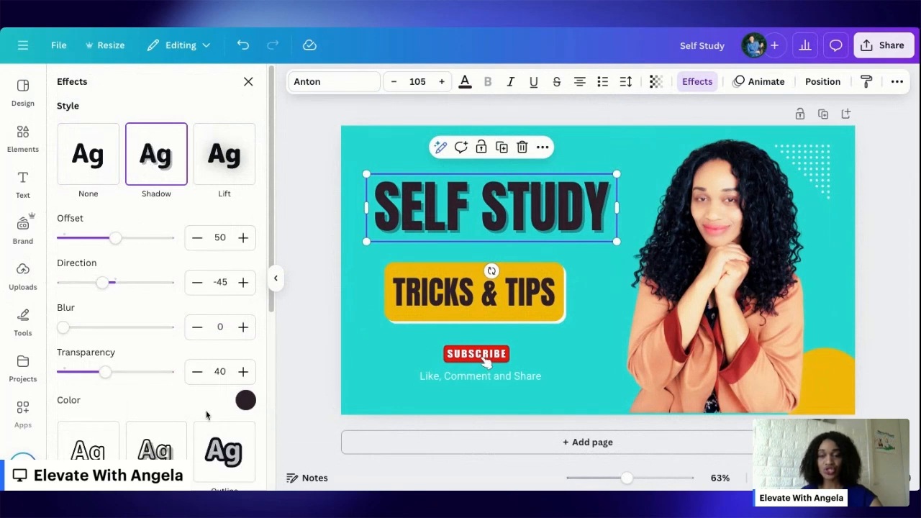
# Try yellow, white, black and the brand pink as the shadow color of the SELF STUDY heading
pyautogui.click(245, 400)
pyautogui.scroll(-3, 199, 324)
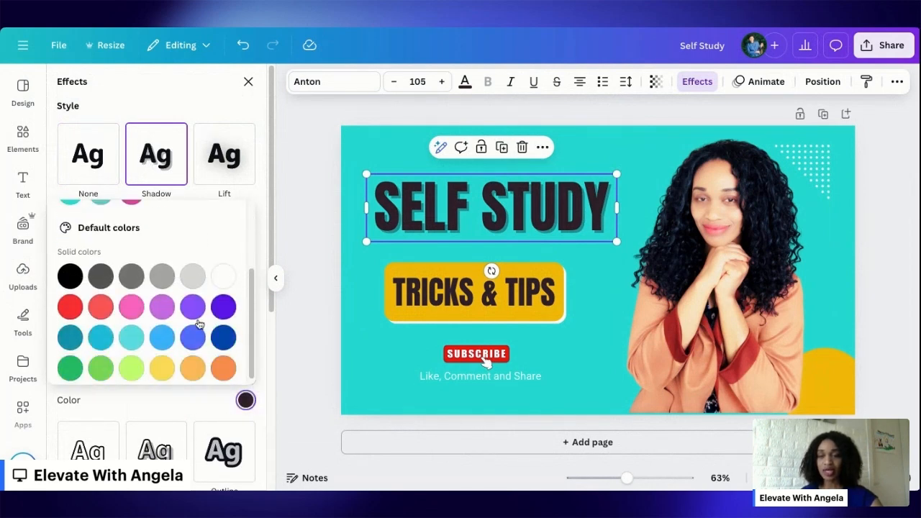
pyautogui.click(160, 362)
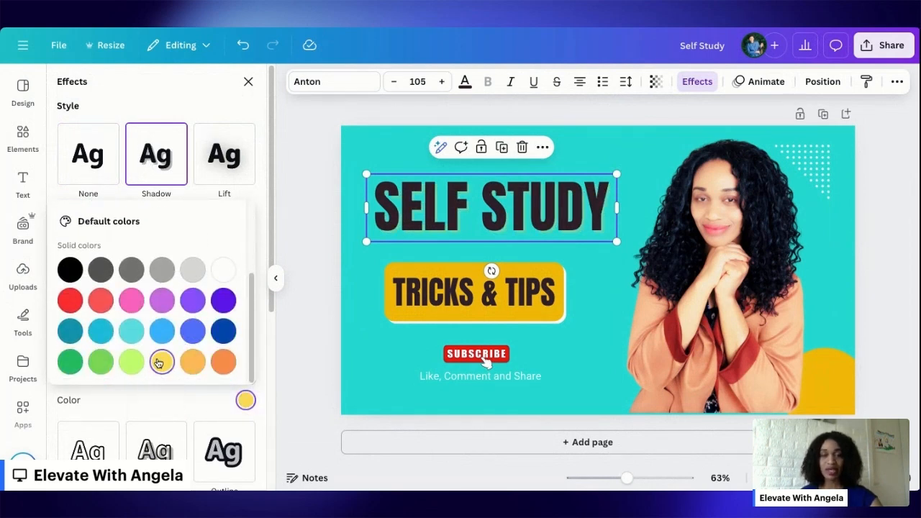
pyautogui.click(220, 271)
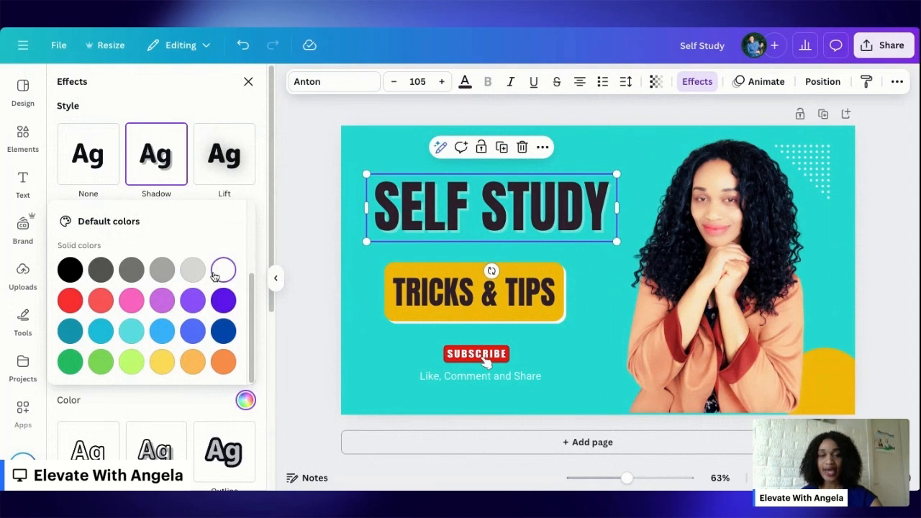
pyautogui.click(69, 270)
pyautogui.scroll(1, 137, 288)
pyautogui.click(134, 228)
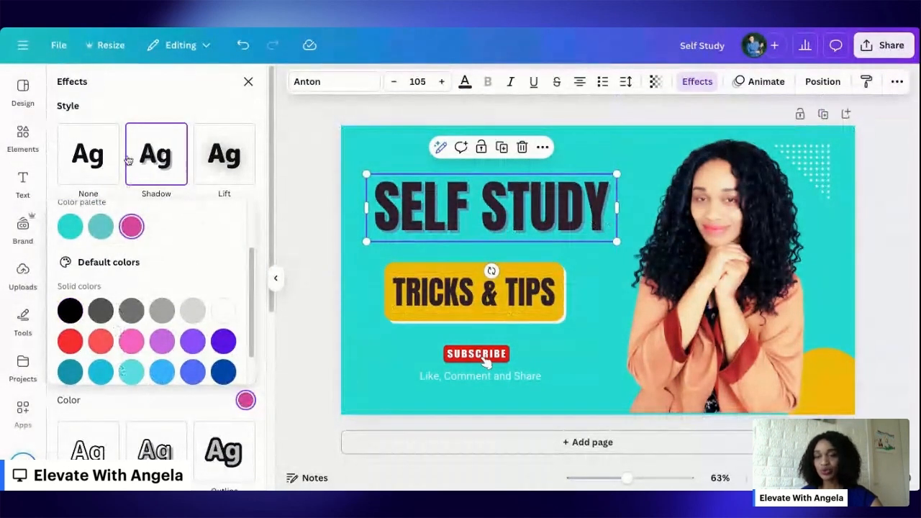
# Remove the heading's shadow, try the Lift style, and set the effect back to None
pyautogui.click(90, 160)
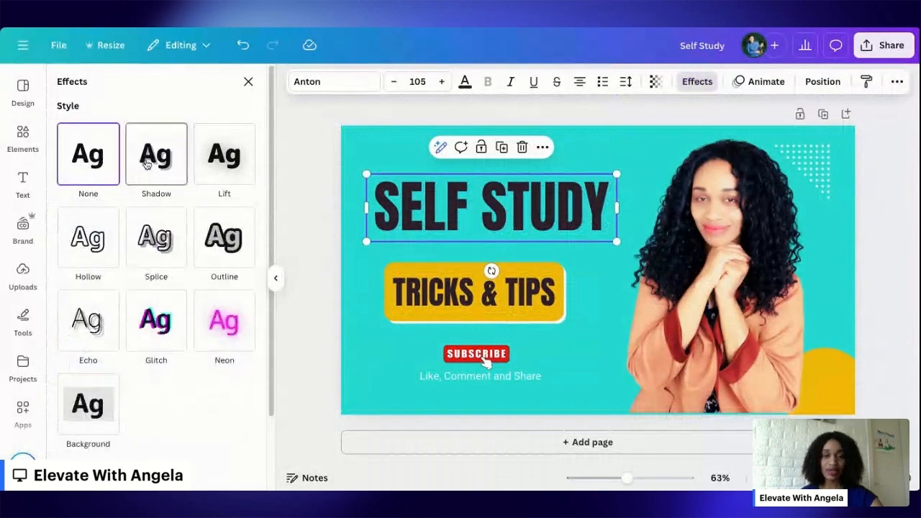
pyautogui.click(242, 158)
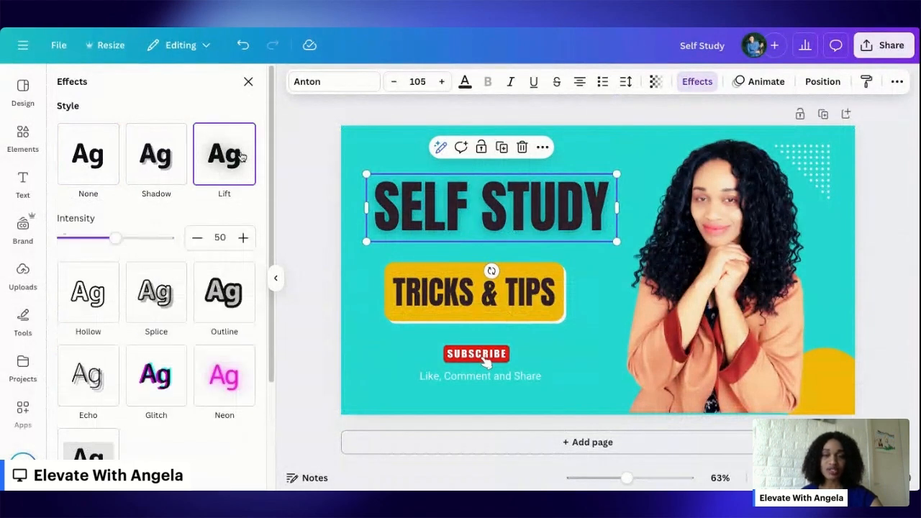
pyautogui.click(103, 177)
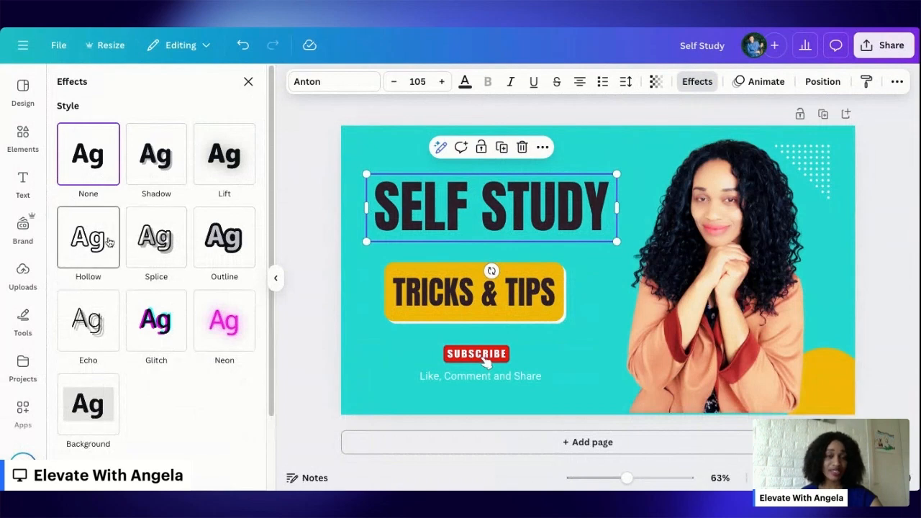
# Try the Hollow style with a Curve shape on the SELF STUDY heading, and reset the shape to None
pyautogui.click(90, 257)
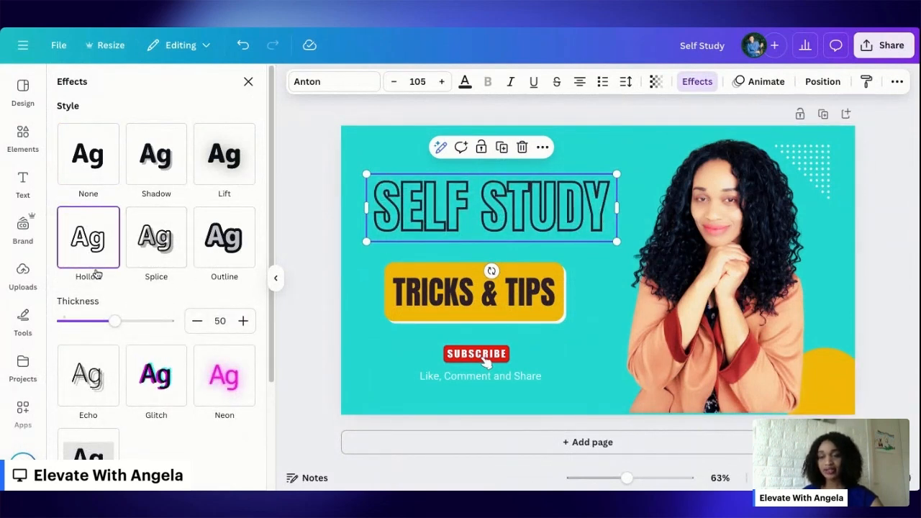
pyautogui.scroll(-3, 151, 295)
pyautogui.scroll(-1, 168, 338)
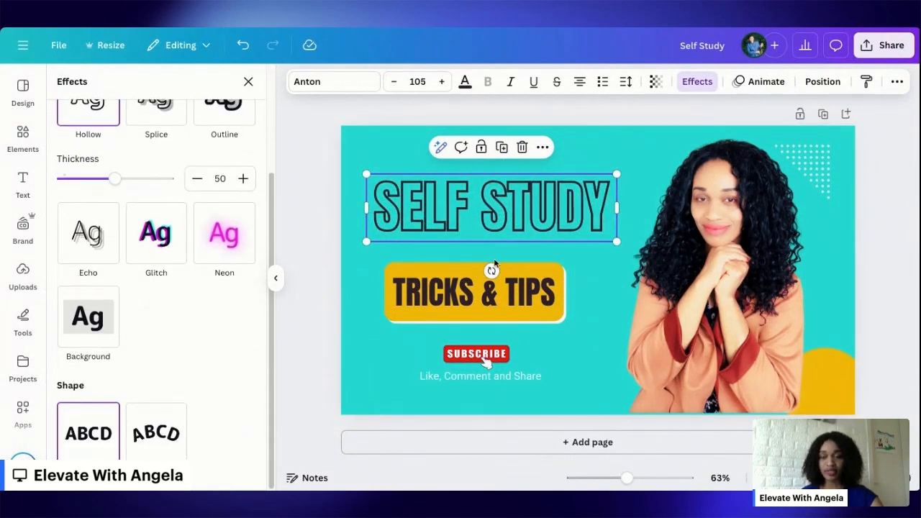
pyautogui.click(154, 442)
pyautogui.scroll(-2, 248, 331)
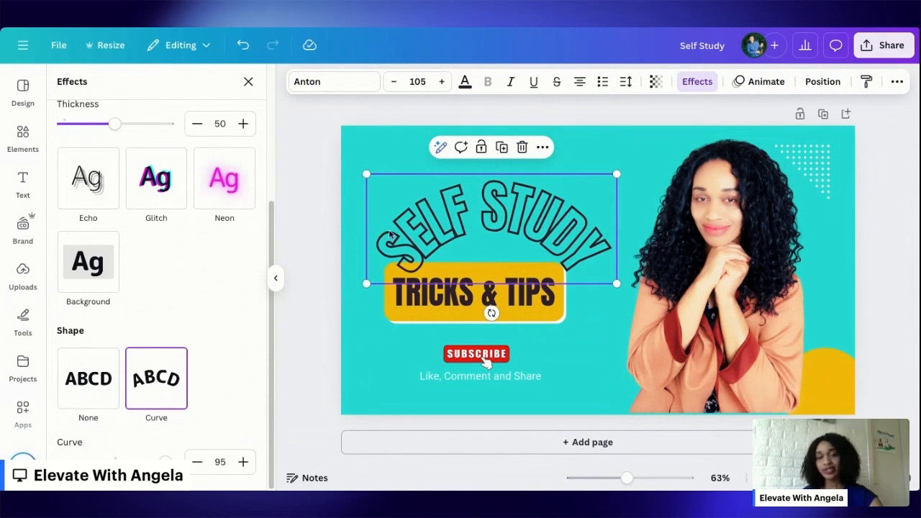
pyautogui.doubleClick(513, 188)
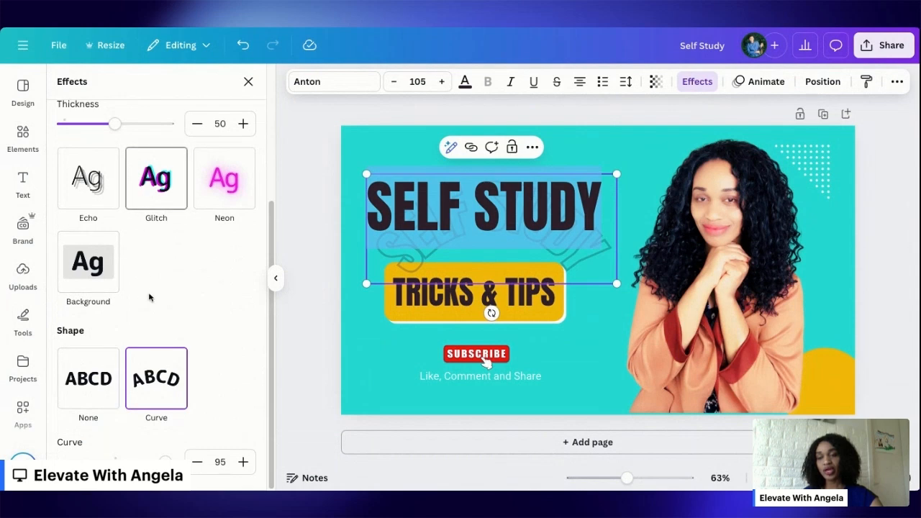
pyautogui.click(100, 388)
pyautogui.scroll(3, 183, 303)
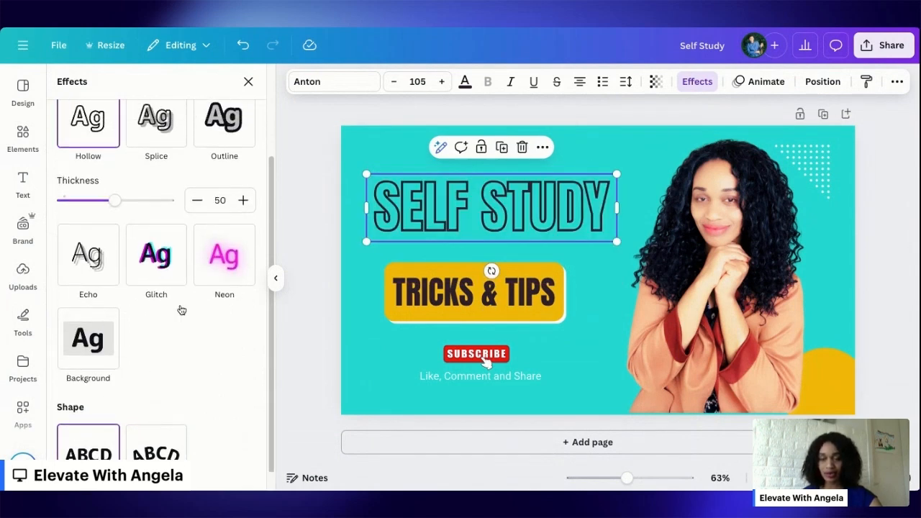
# Set the SELF STUDY heading's effect style to None, briefly comparing it with Shadow, and deselect the heading
pyautogui.click(90, 166)
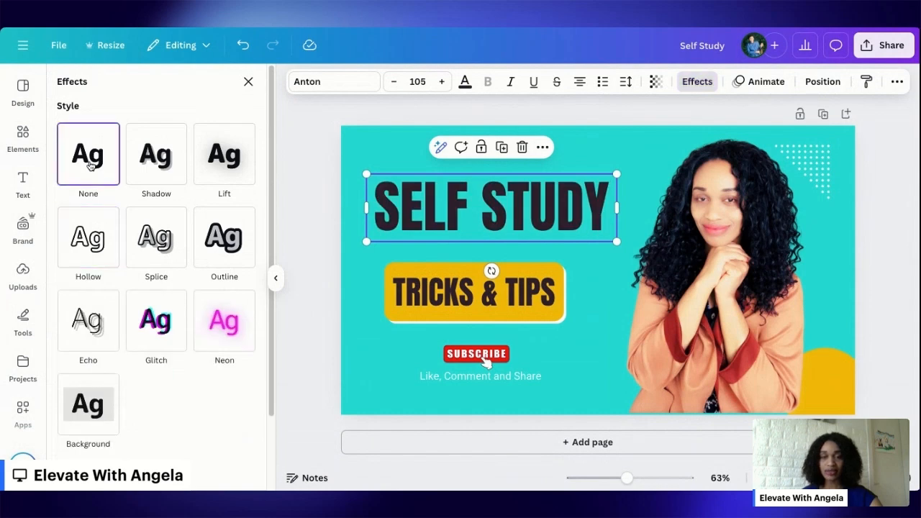
pyautogui.click(142, 168)
pyautogui.click(103, 175)
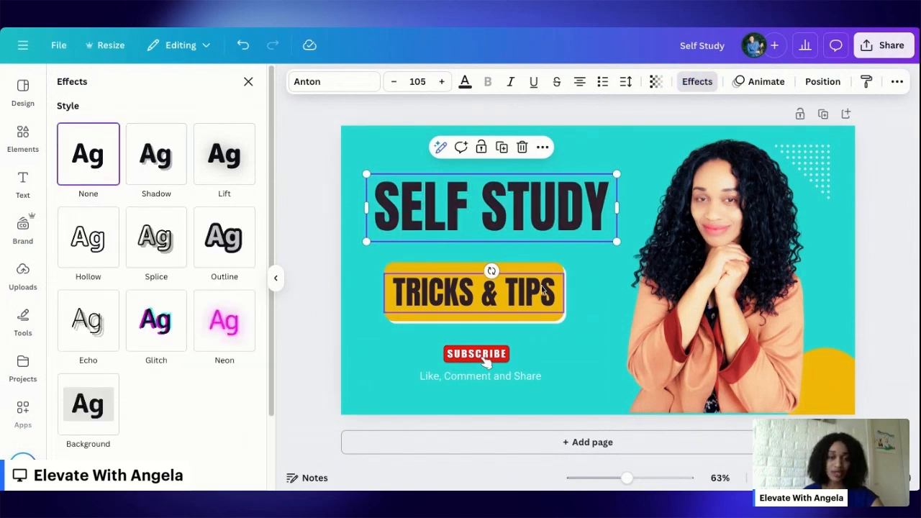
pyautogui.click(592, 303)
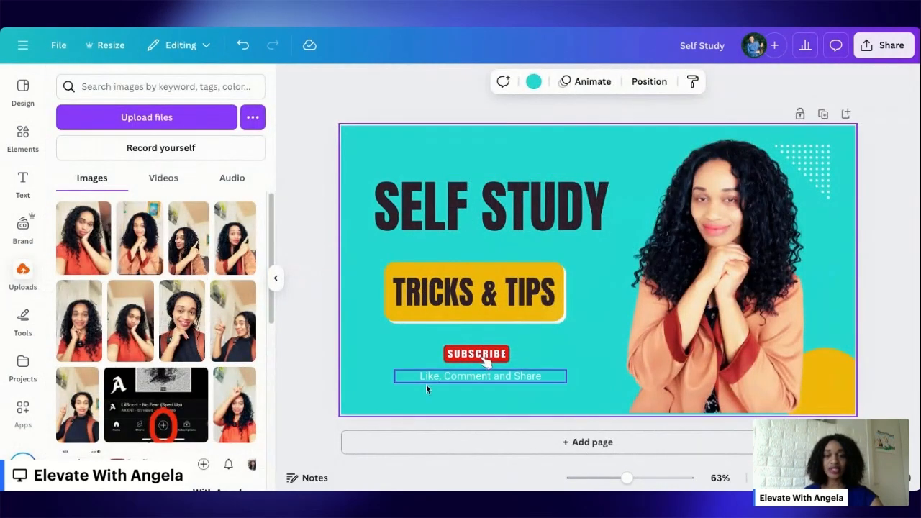
# Apply the Face Retouch effect to the portrait and increase its skin smoothing
pyautogui.click(728, 286)
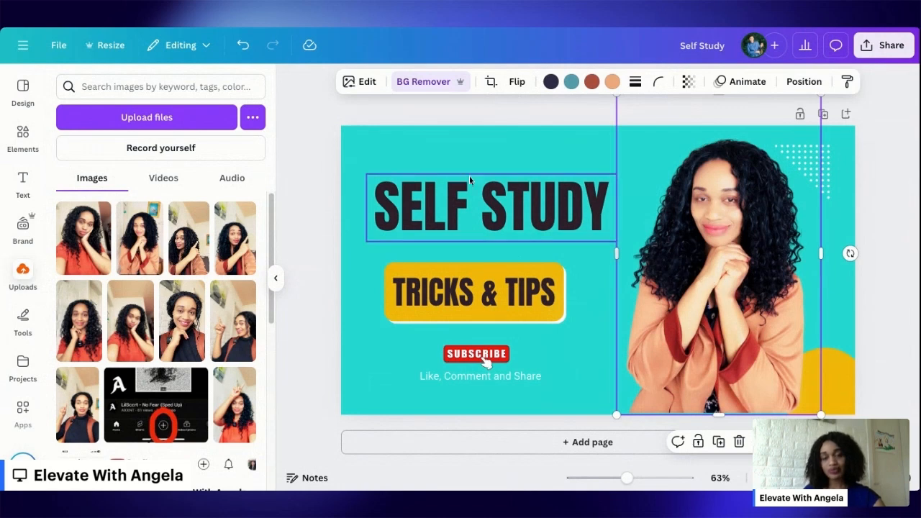
pyautogui.click(362, 88)
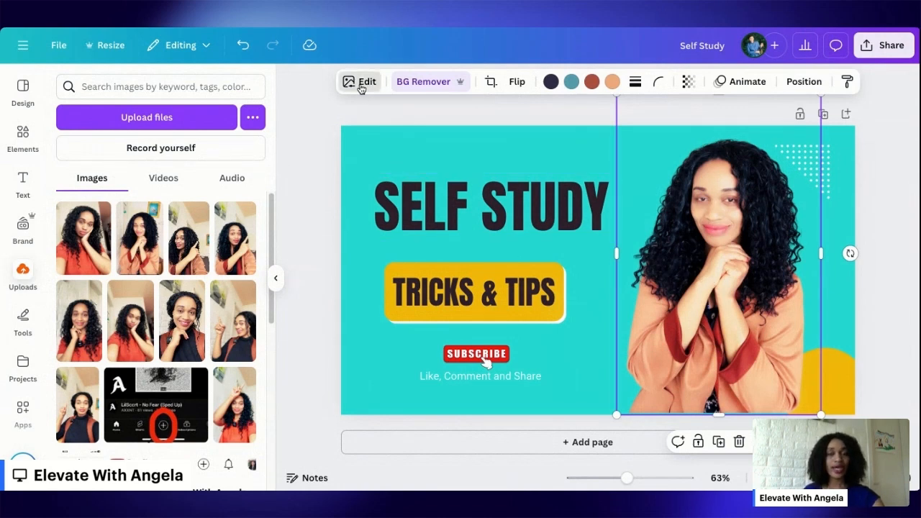
pyautogui.scroll(-3, 240, 267)
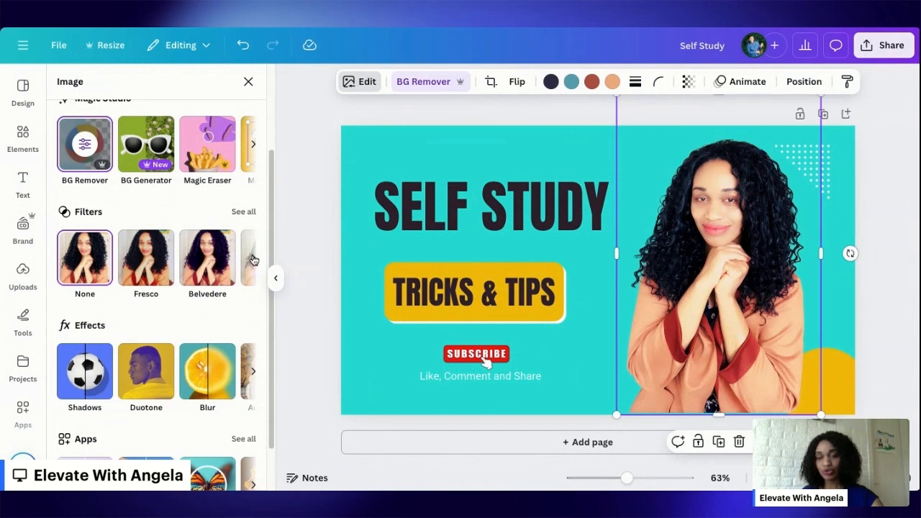
pyautogui.click(253, 372)
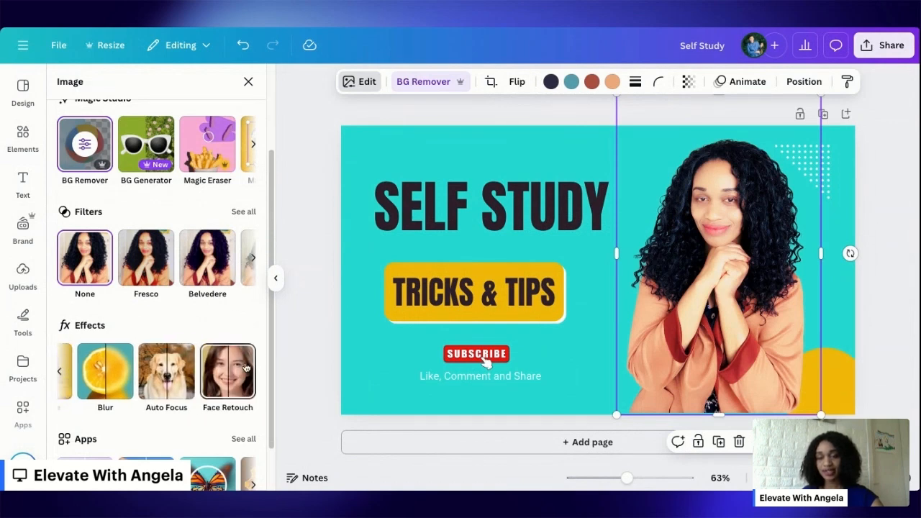
pyautogui.click(245, 368)
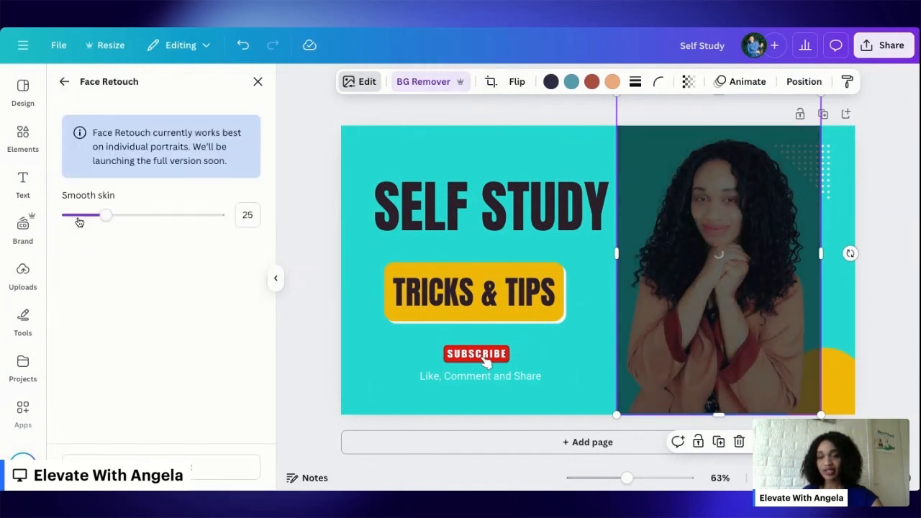
pyautogui.moveTo(105, 215); pyautogui.dragTo(164, 214)
pyautogui.click(258, 81)
pyautogui.scroll(-2, 230, 266)
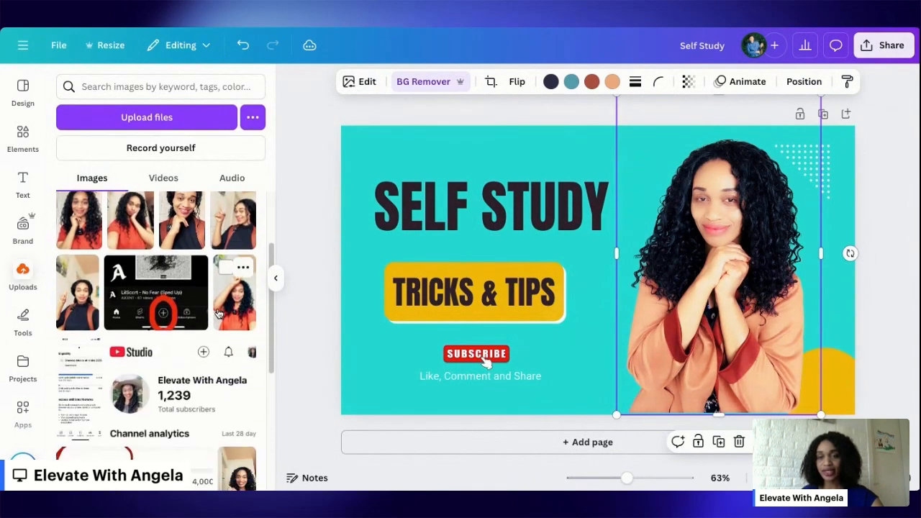
# Compare the Glow, Drop, Angled and Backdrop shadows on the portrait, and apply the Angled shadow
pyautogui.click(354, 82)
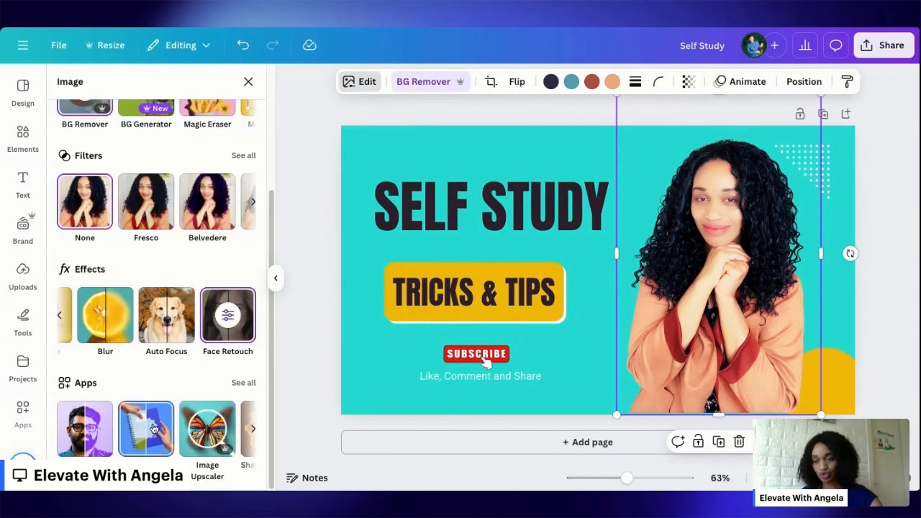
pyautogui.click(61, 317)
pyautogui.click(92, 326)
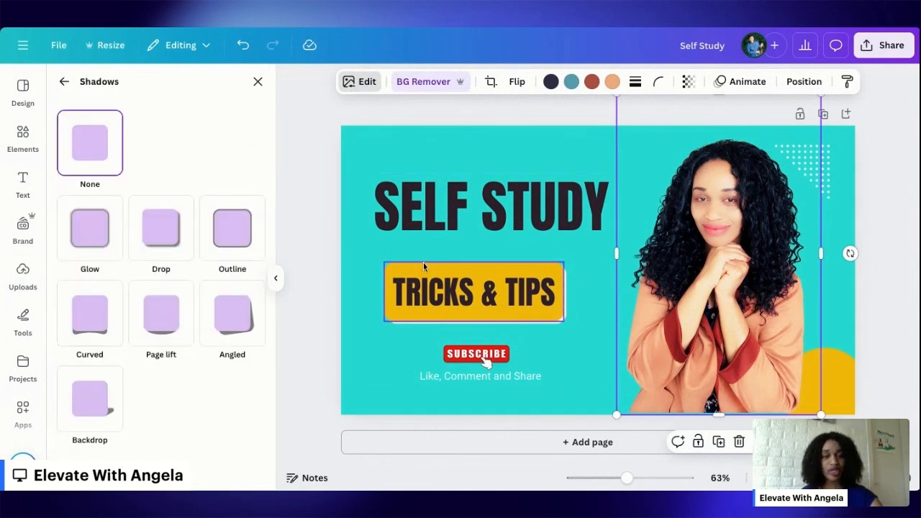
pyautogui.click(94, 247)
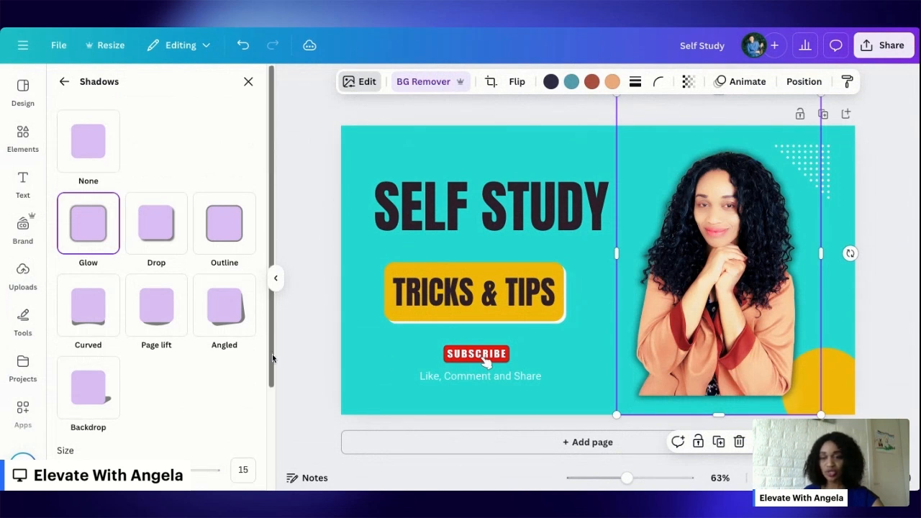
pyautogui.click(160, 237)
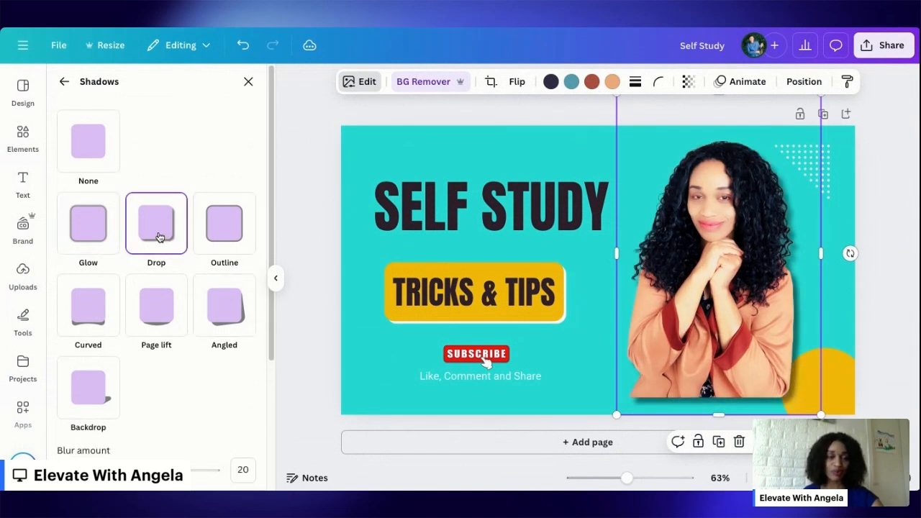
pyautogui.click(240, 326)
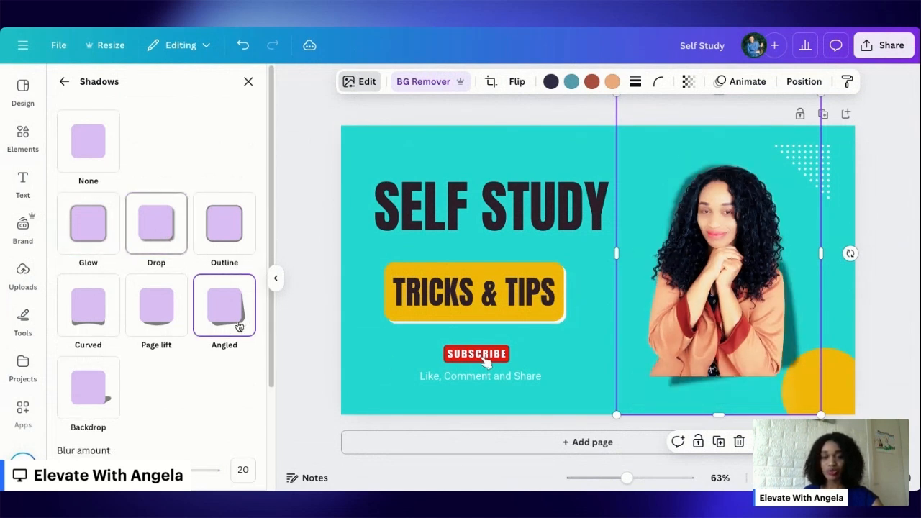
pyautogui.click(104, 389)
pyautogui.click(224, 306)
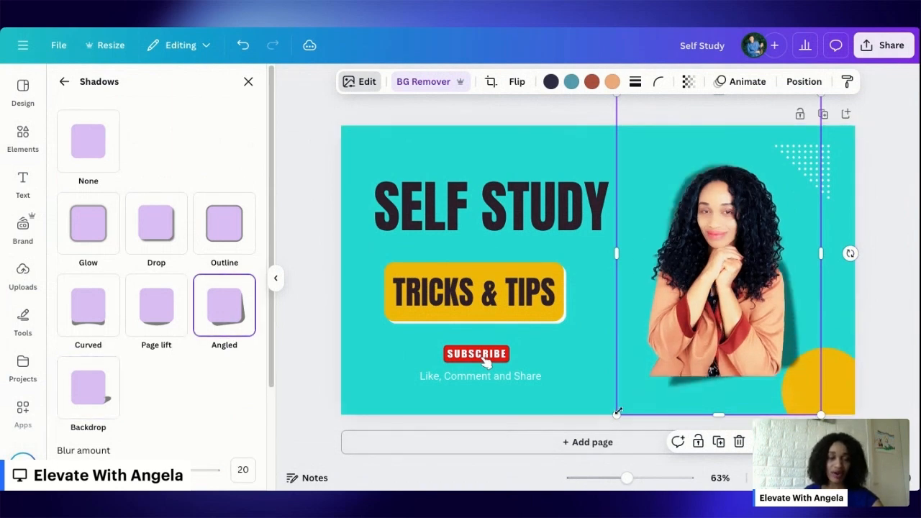
# Enlarge the portrait and position it beside the headings, with its lower edge running past the bottom of the thumbnail
pyautogui.moveTo(617, 415); pyautogui.dragTo(549, 451)
pyautogui.moveTo(626, 431); pyautogui.dragTo(641, 379)
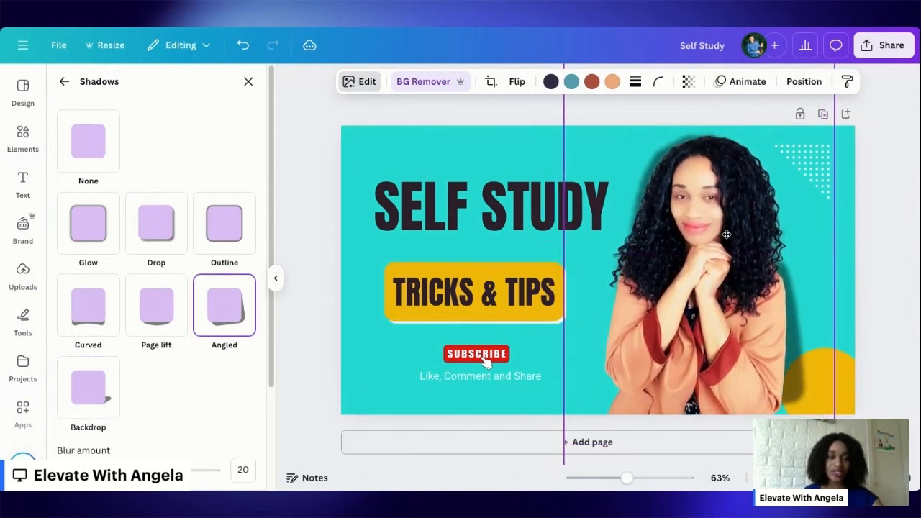
pyautogui.moveTo(715, 300); pyautogui.dragTo(715, 294)
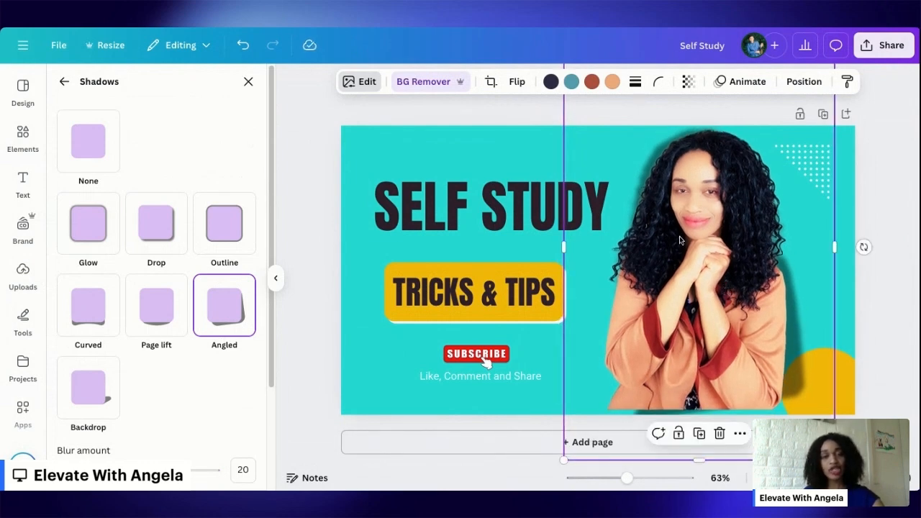
pyautogui.moveTo(564, 460); pyautogui.dragTo(536, 465)
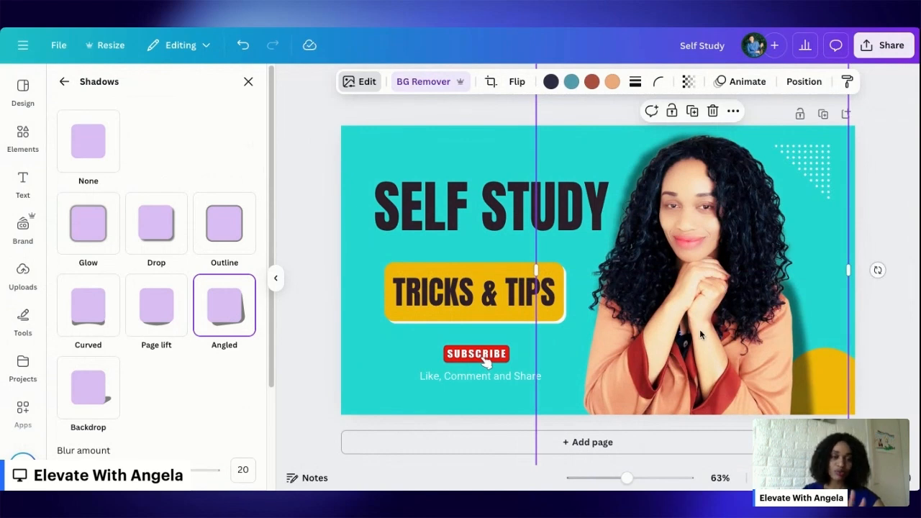
# Shrink the portrait, enlarge it again to nearly the thumbnail's full height beside the SELF STUDY heading, and close the shadow settings
pyautogui.scroll(-2, 682, 383)
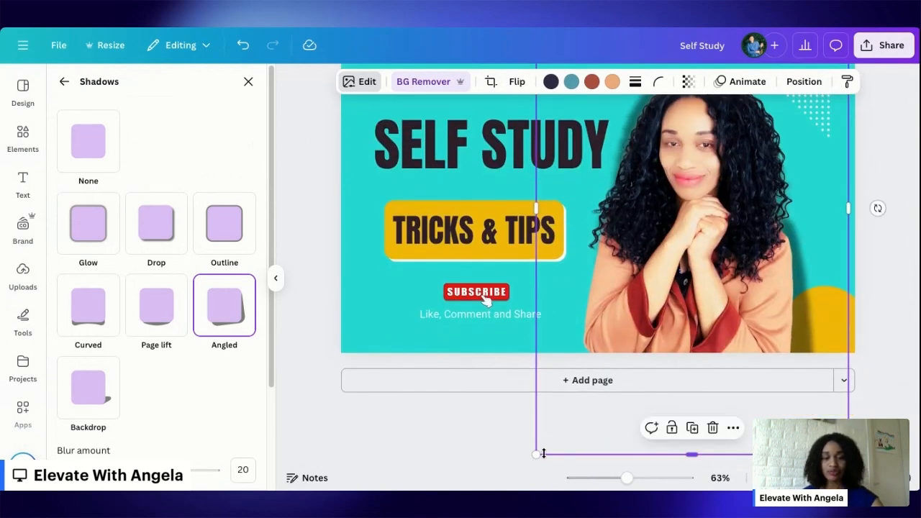
pyautogui.moveTo(539, 452); pyautogui.dragTo(726, 121)
pyautogui.moveTo(760, 156); pyautogui.dragTo(726, 241)
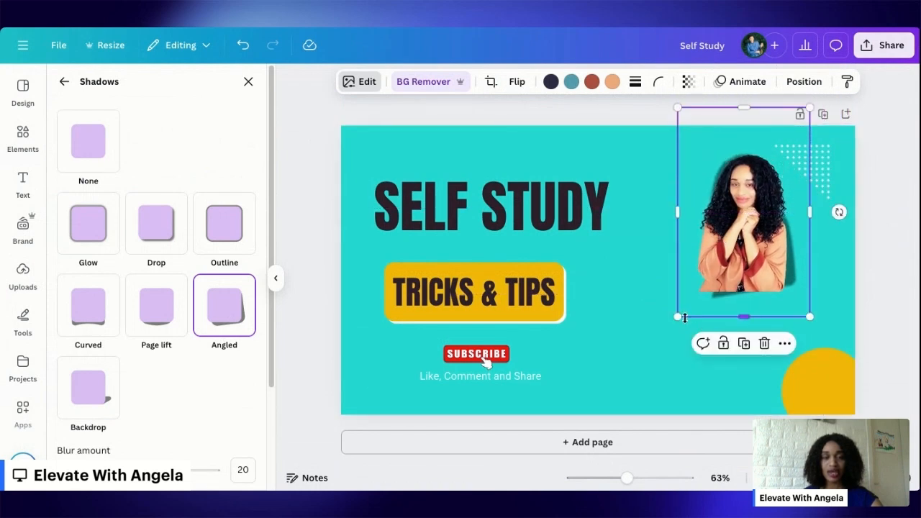
pyautogui.moveTo(680, 318); pyautogui.dragTo(544, 483)
pyautogui.moveTo(701, 318); pyautogui.dragTo(710, 277)
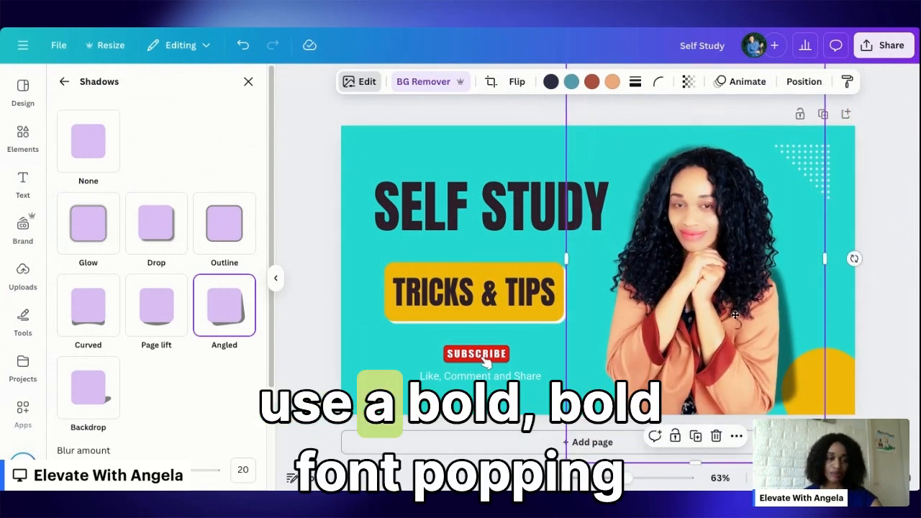
pyautogui.moveTo(732, 322); pyautogui.dragTo(736, 309)
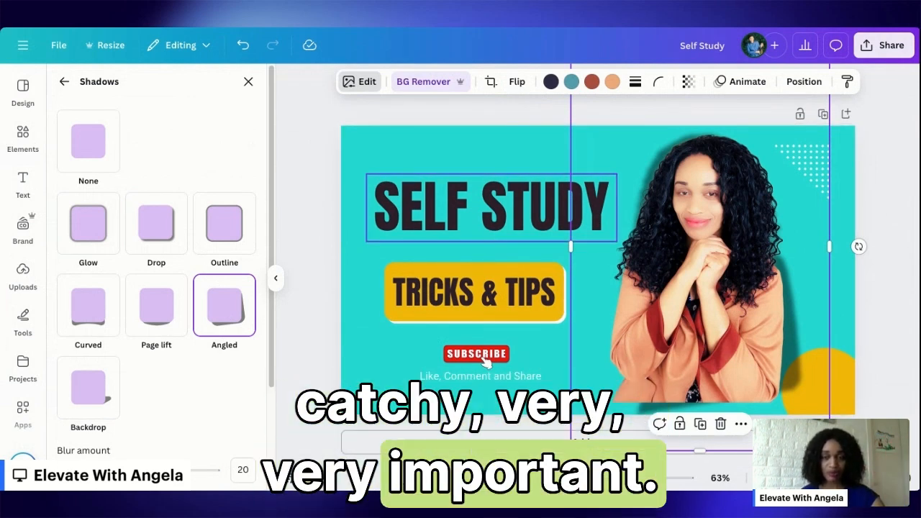
pyautogui.click(249, 82)
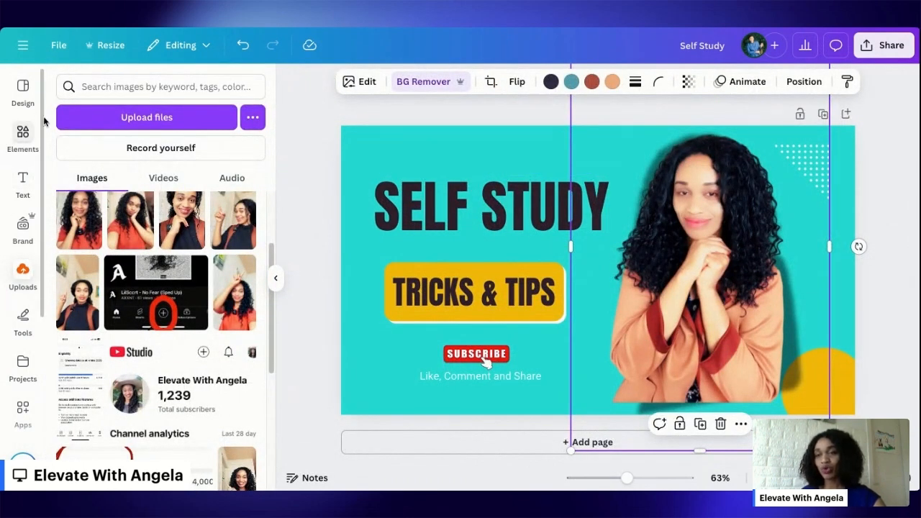
# Search the elements for growth and browse the full set of graphics
pyautogui.click(19, 141)
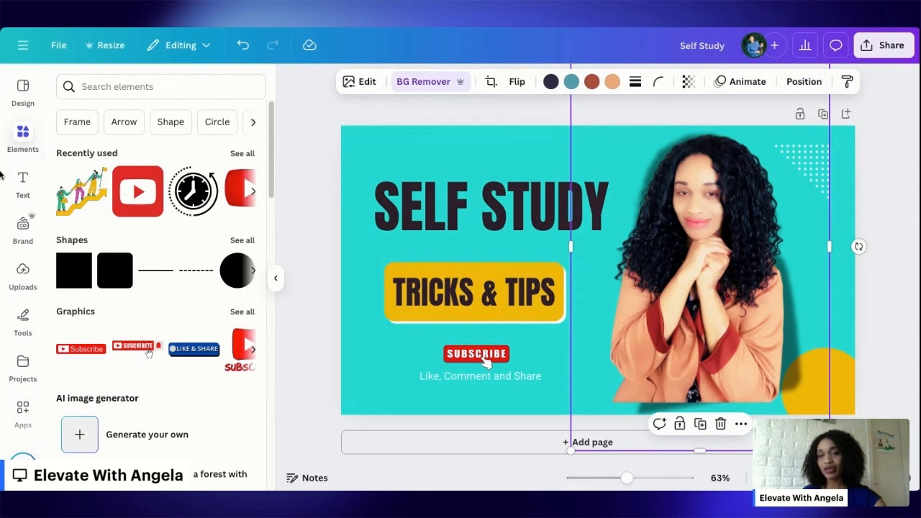
pyautogui.click(107, 86)
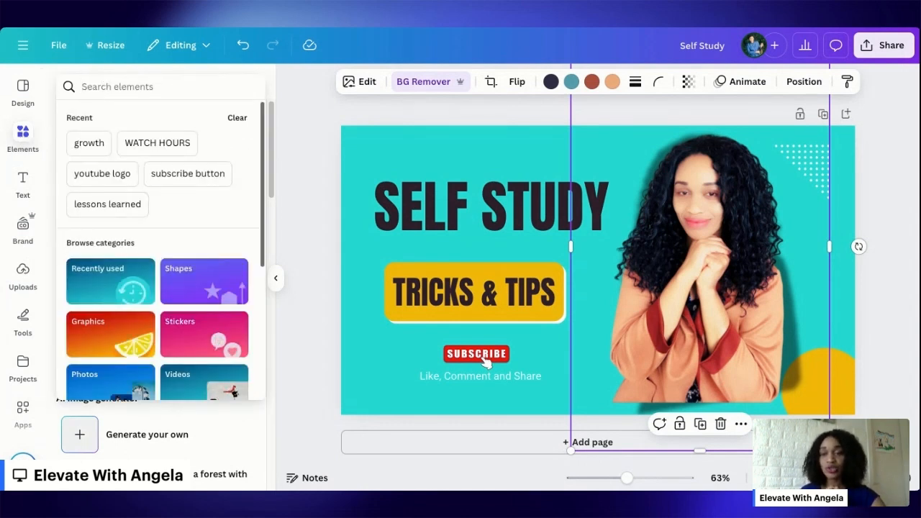
pyautogui.write('growth')
pyautogui.press('Return')
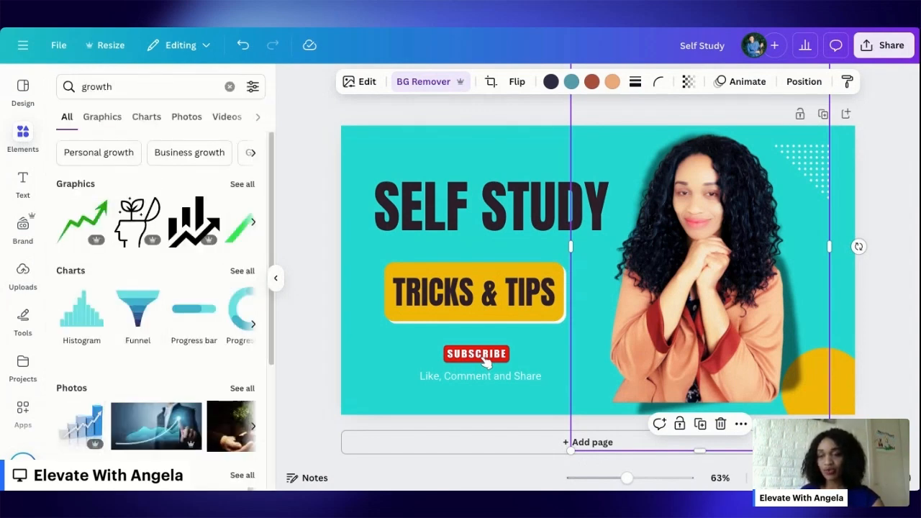
pyautogui.scroll(-3, 171, 195)
pyautogui.scroll(3, 171, 196)
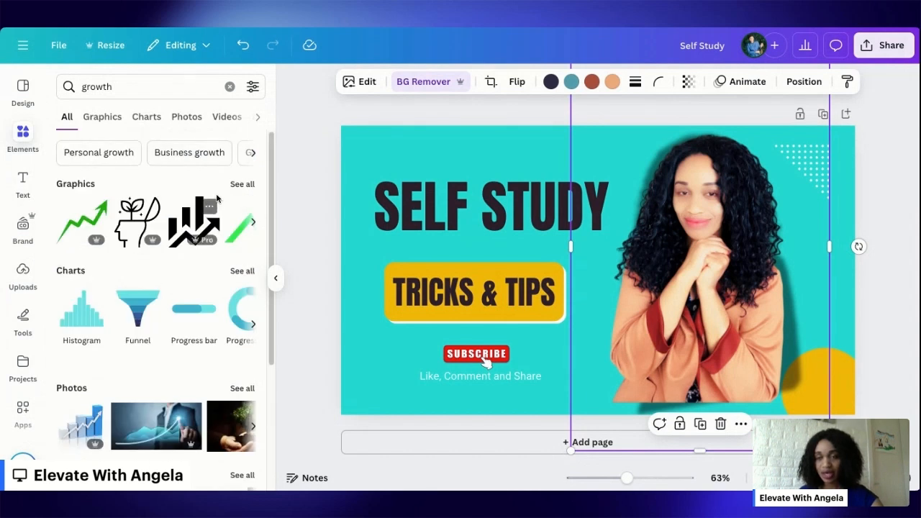
pyautogui.click(242, 184)
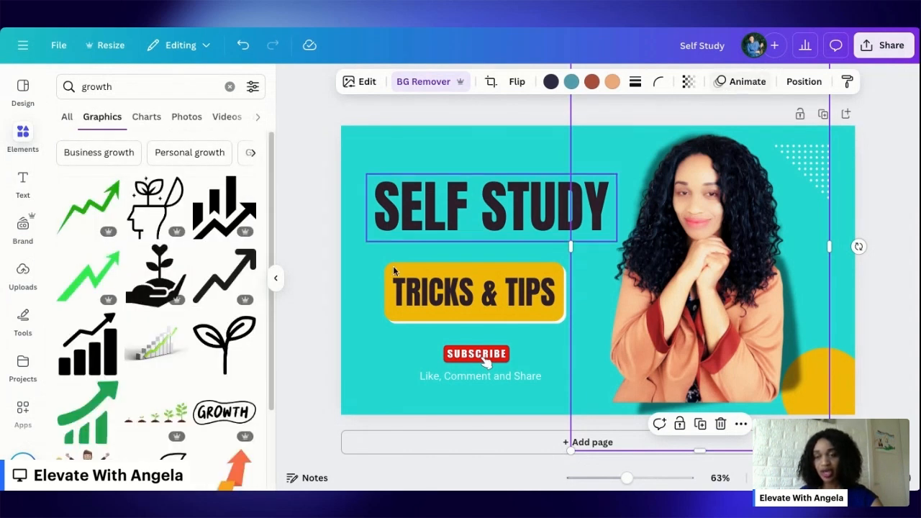
pyautogui.scroll(-2, 265, 185)
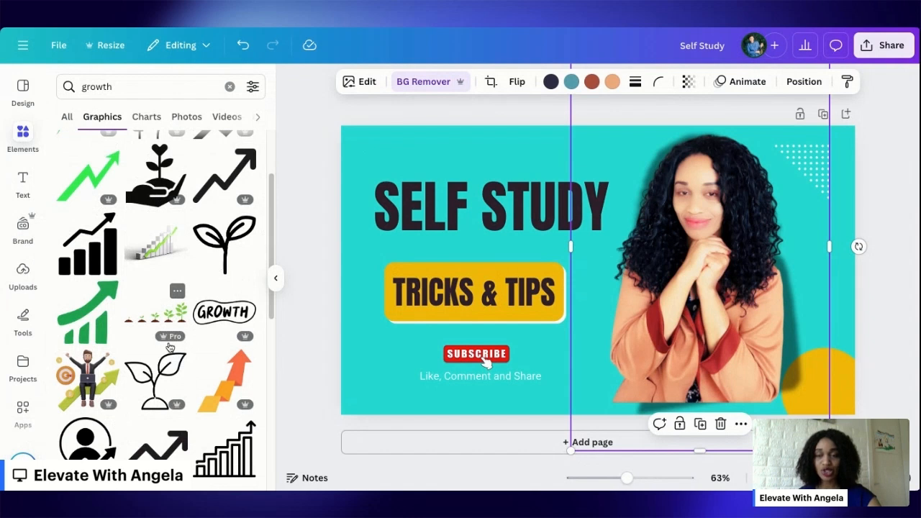
pyautogui.moveTo(173, 343)
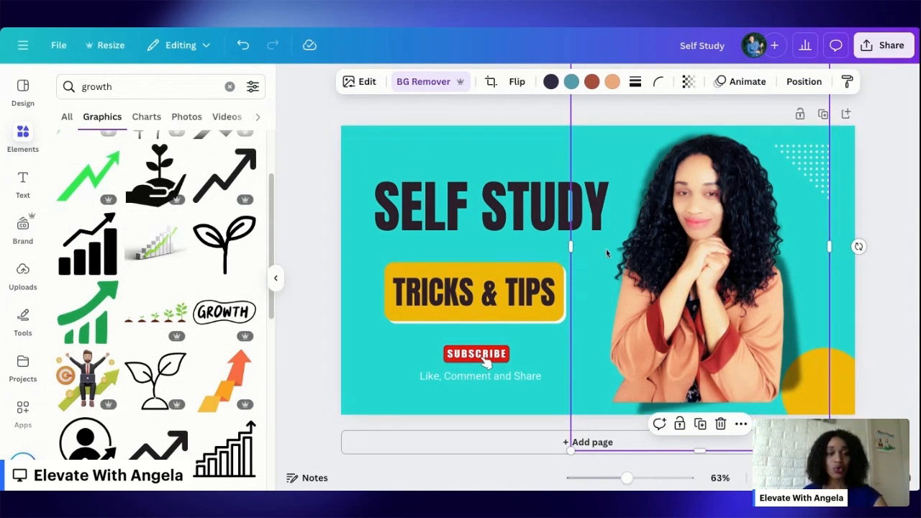
# Enlarge the portrait slightly and reposition it so its lower edge reaches the bottom of the thumbnail
pyautogui.moveTo(686, 239); pyautogui.dragTo(684, 257)
pyautogui.moveTo(830, 454); pyautogui.dragTo(841, 470)
pyautogui.moveTo(773, 354)
pyautogui.mouseDown()
pyautogui.moveTo(772, 342)
pyautogui.moveTo(765, 347)
pyautogui.mouseUp()
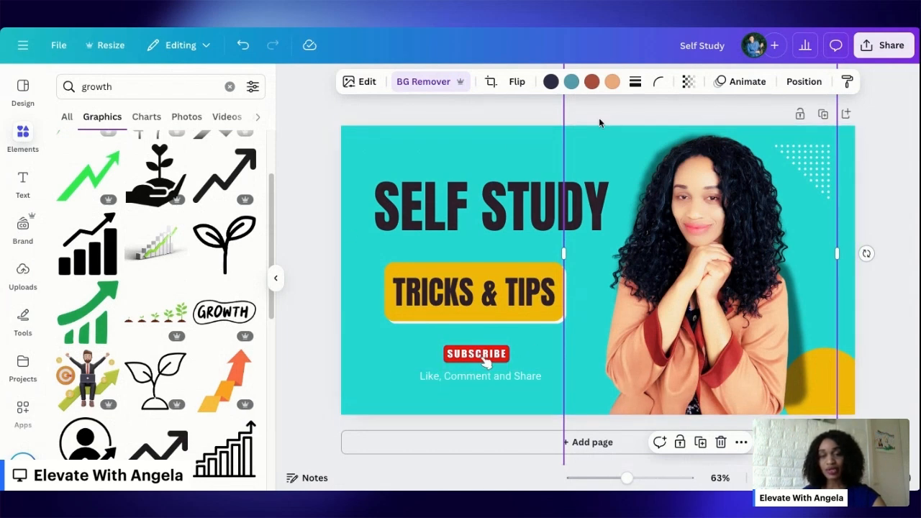
# Try the black rising bar chart with arrow as a smaller graphic beside the SUBSCRIBE button, and delete it
pyautogui.scroll(-3, 159, 320)
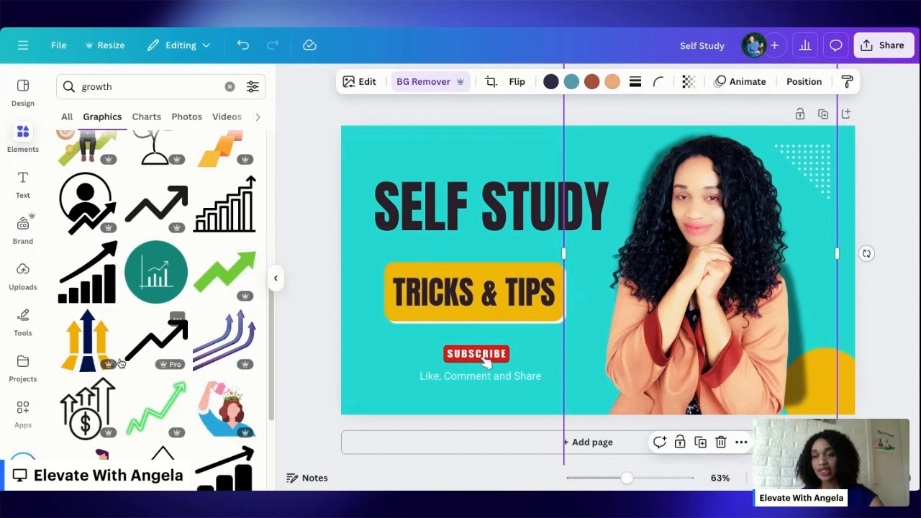
pyautogui.click(90, 283)
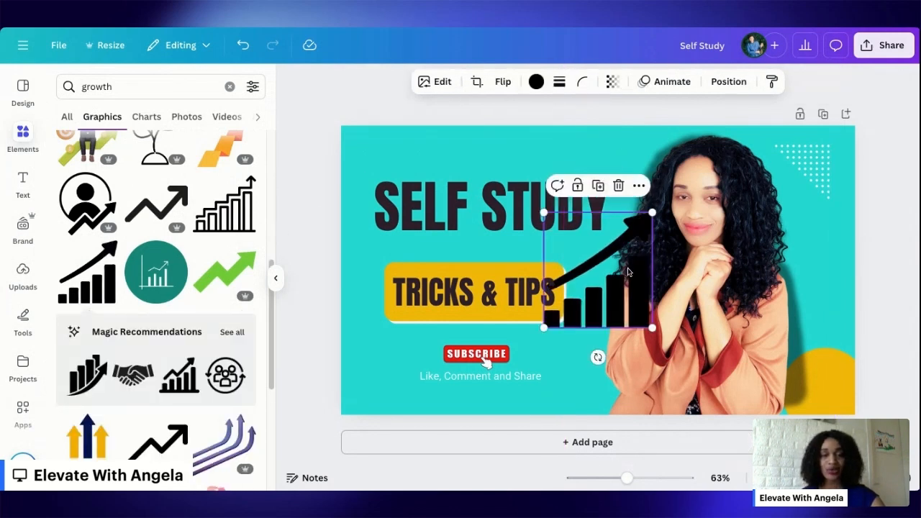
pyautogui.moveTo(651, 213); pyautogui.dragTo(617, 246)
pyautogui.moveTo(597, 311); pyautogui.dragTo(566, 388)
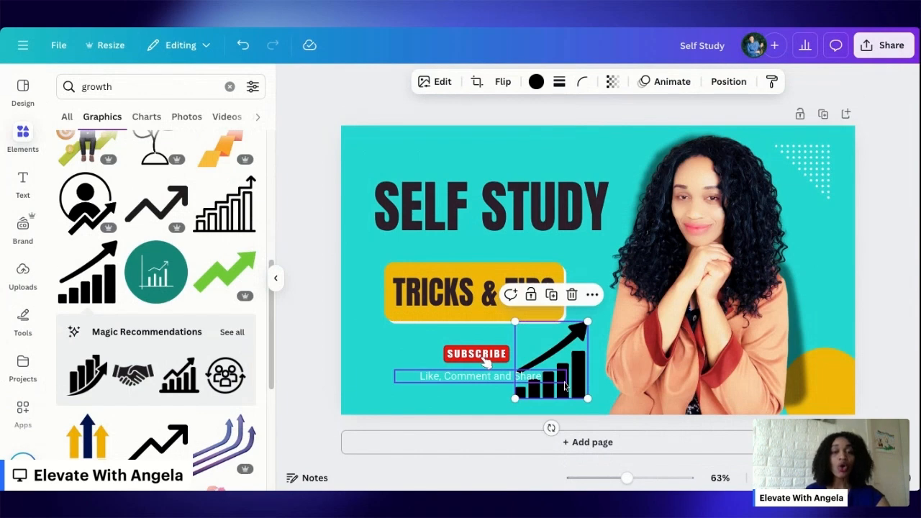
pyautogui.click(572, 294)
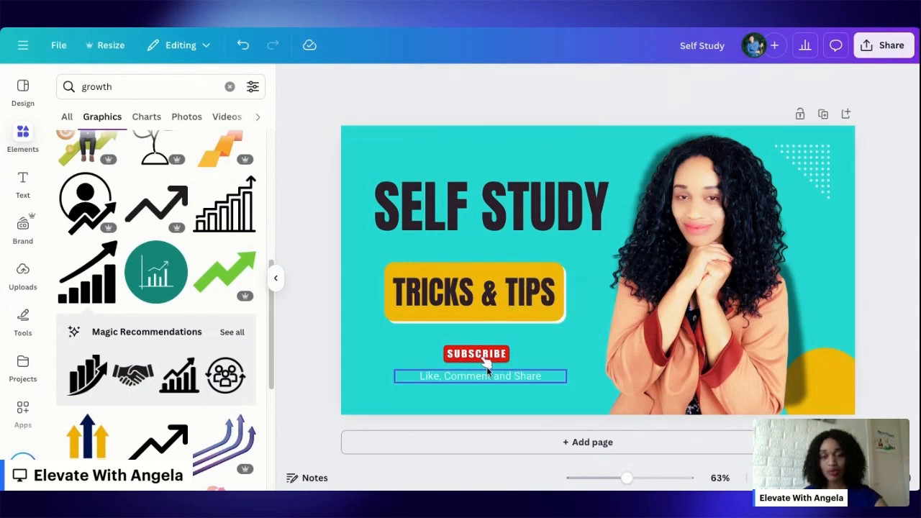
# Shift the portrait slightly left and down, and move the TRICKS & TIPS text down to the yellow box's lower edge
pyautogui.click(735, 249)
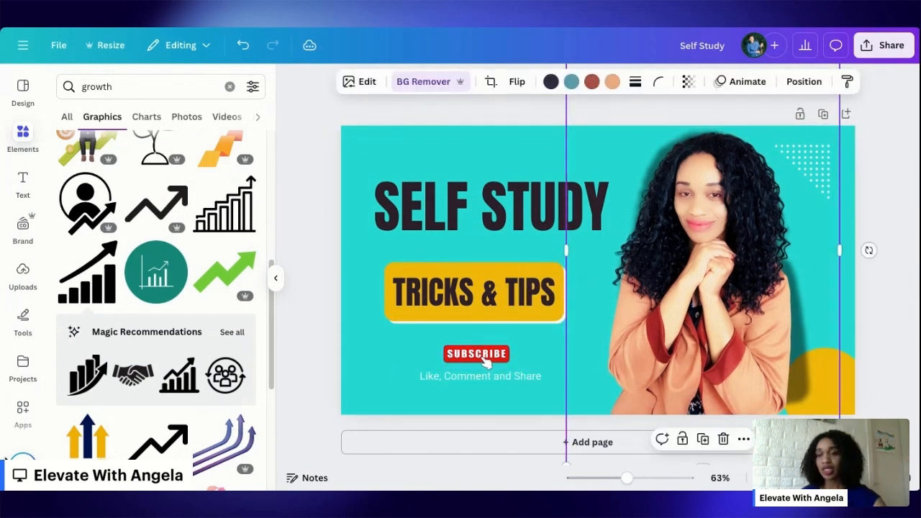
pyautogui.scroll(-4, 240, 335)
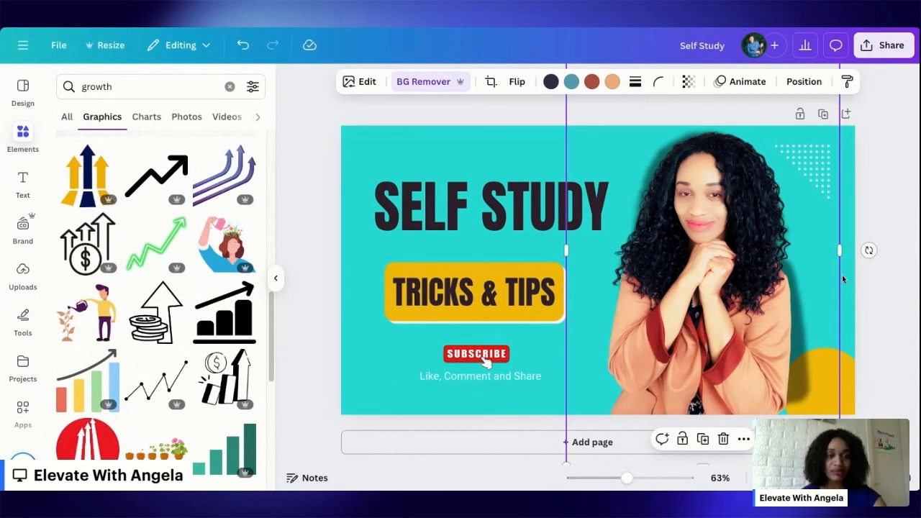
pyautogui.moveTo(786, 332)
pyautogui.mouseDown()
pyautogui.moveTo(793, 316)
pyautogui.moveTo(776, 347)
pyautogui.mouseUp()
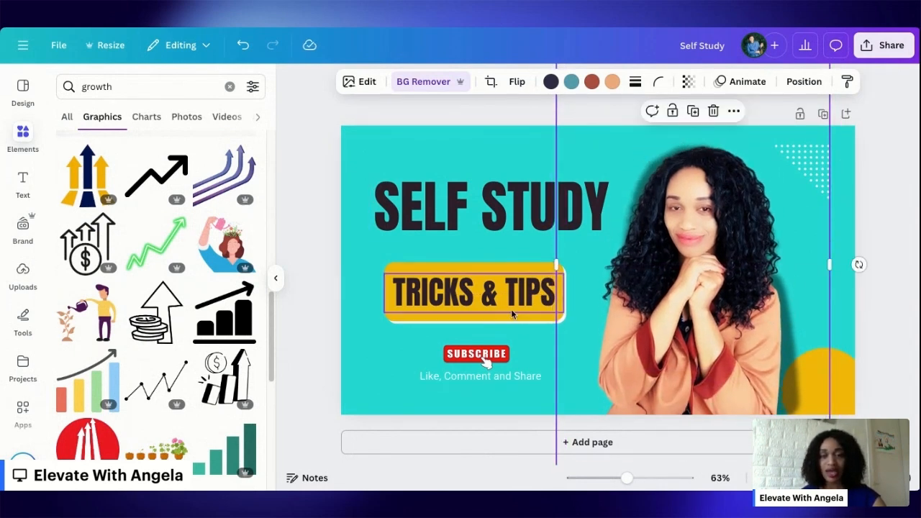
pyautogui.moveTo(505, 301); pyautogui.dragTo(521, 331)
pyautogui.click(401, 298)
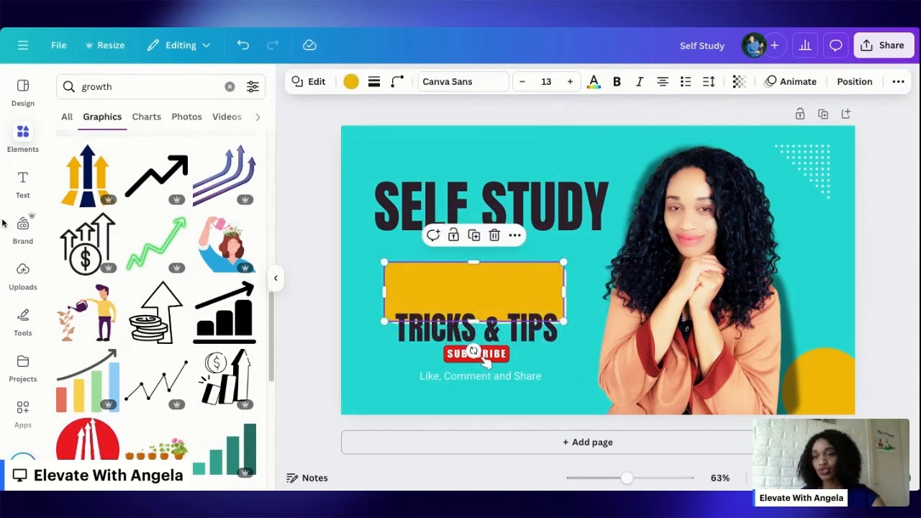
# Search the graphics elements for shapes
pyautogui.click(22, 143)
pyautogui.click(136, 87)
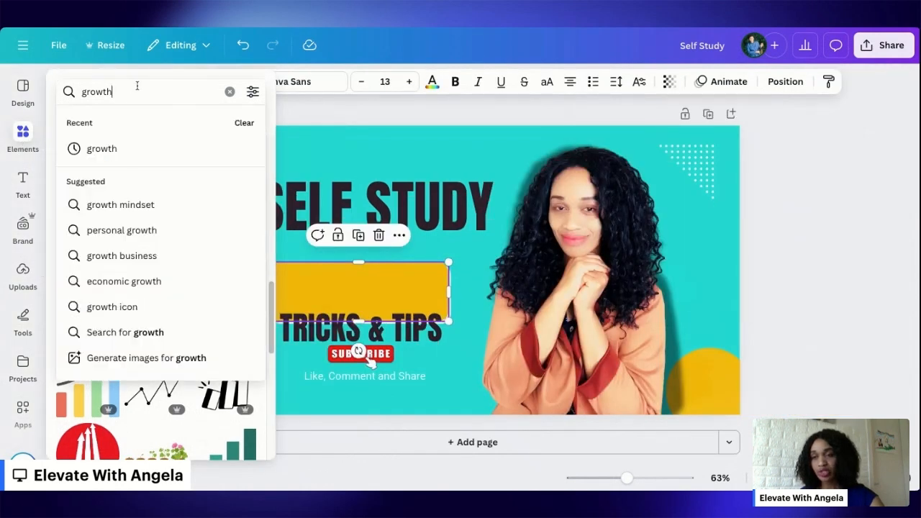
pyautogui.doubleClick(79, 94)
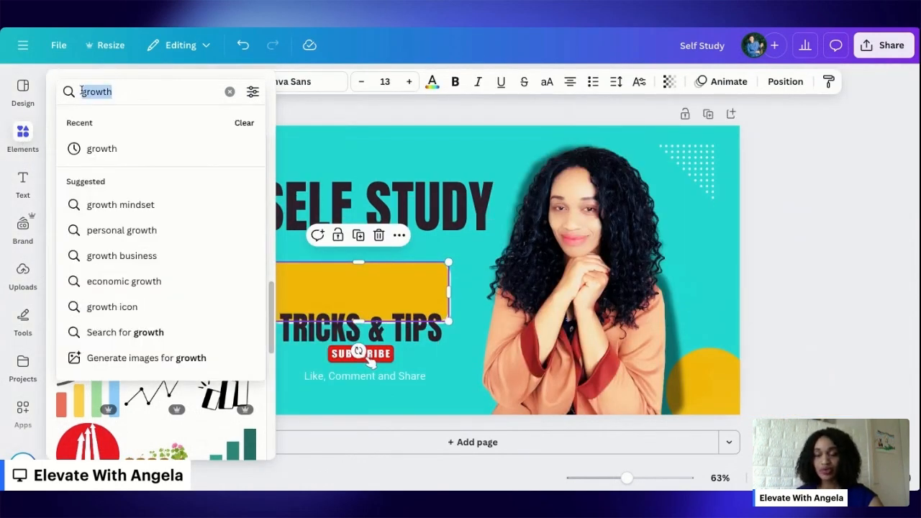
pyautogui.write('shapes')
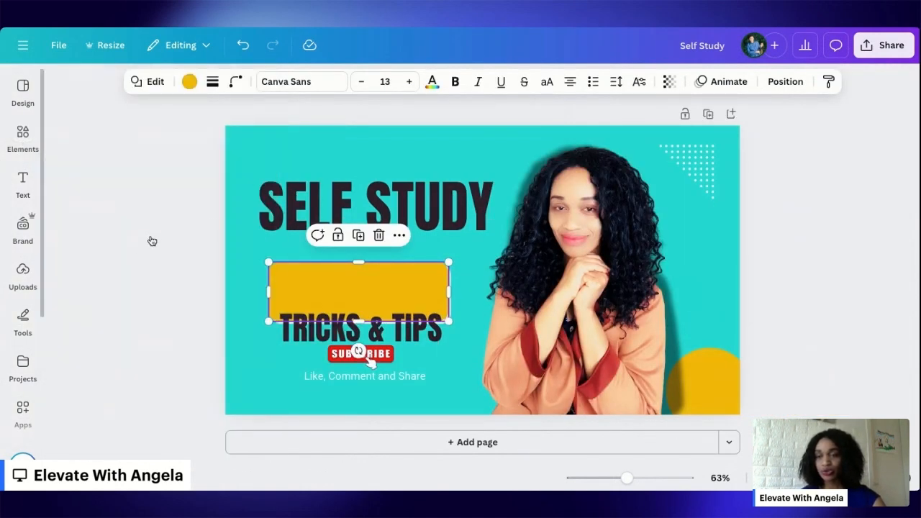
pyautogui.click(22, 135)
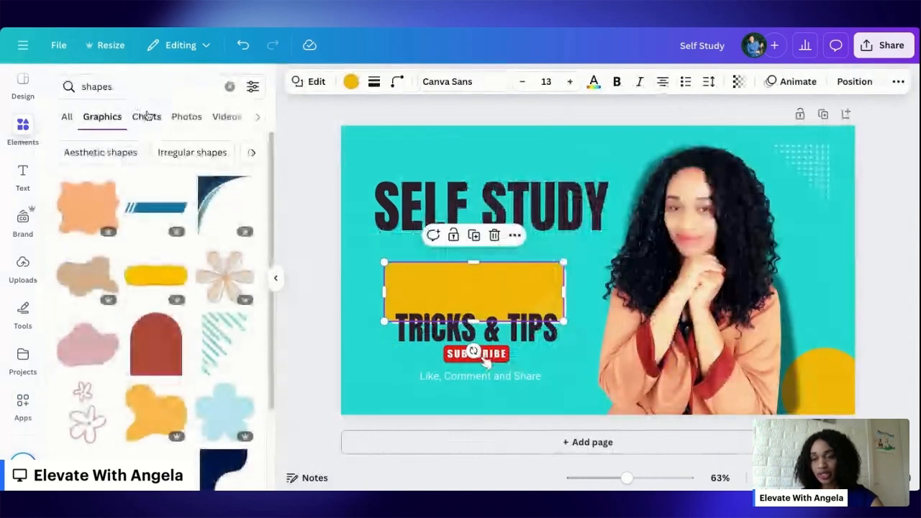
# Search the graphics for "rectangle shape" and place the peach rounded rectangle at the SELF STUDY heading
pyautogui.click(69, 77)
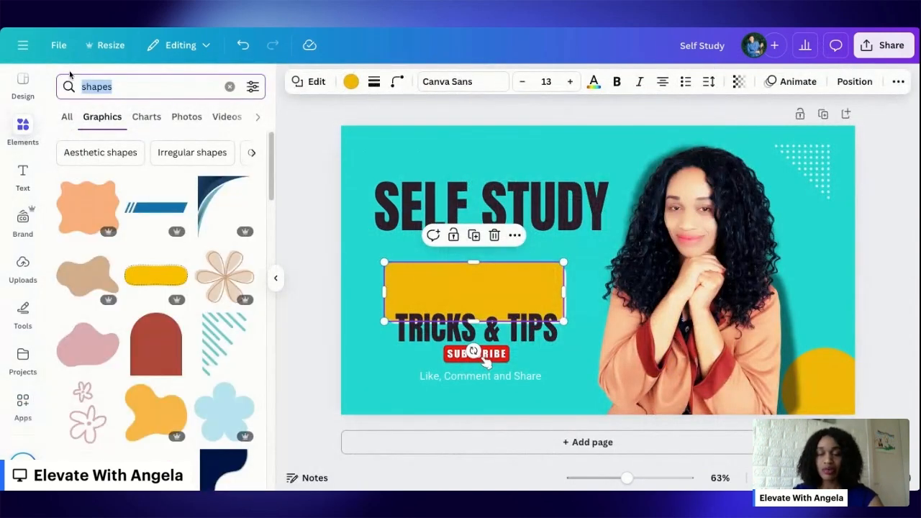
pyautogui.write('rectan')
pyautogui.click(84, 162)
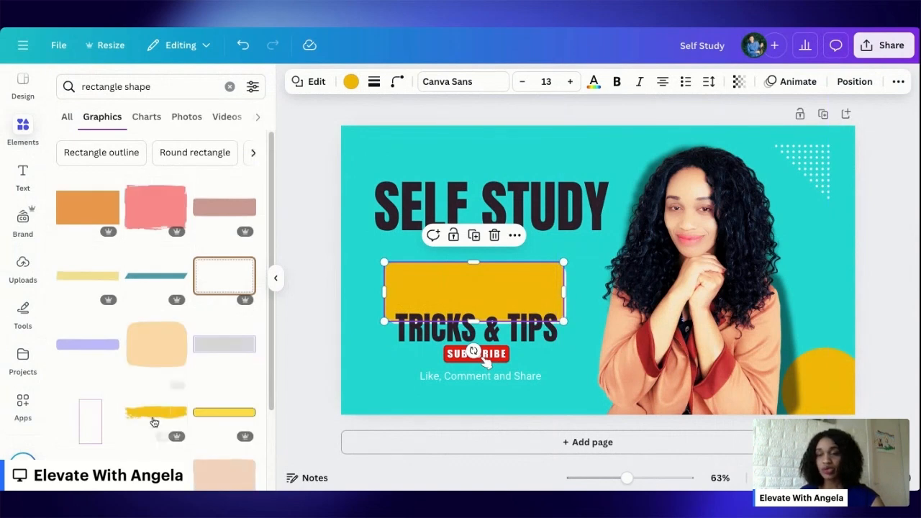
pyautogui.scroll(-2, 209, 345)
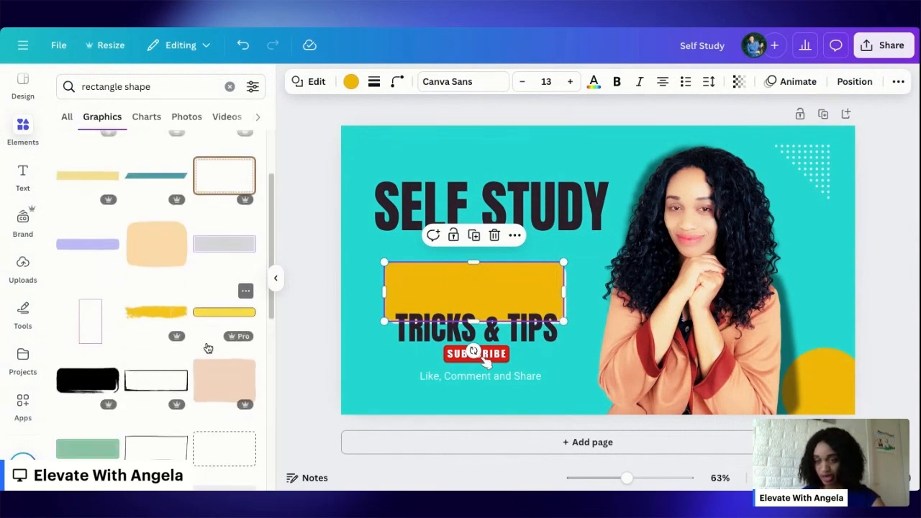
pyautogui.scroll(-5, 209, 303)
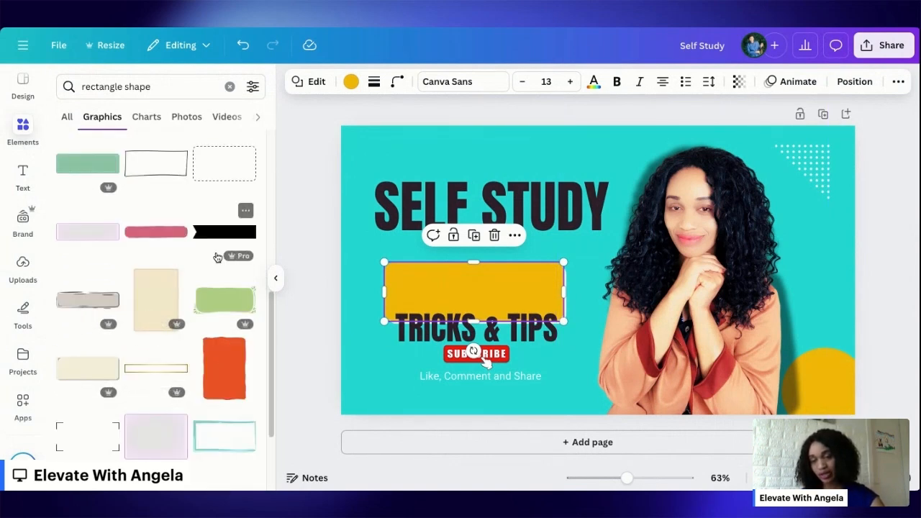
pyautogui.scroll(1, 205, 248)
pyautogui.scroll(4, 177, 239)
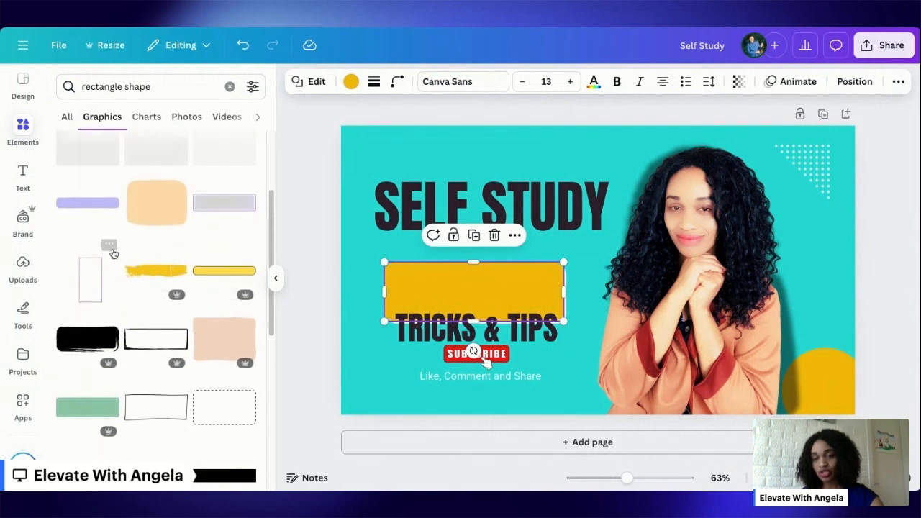
pyautogui.scroll(1, 144, 248)
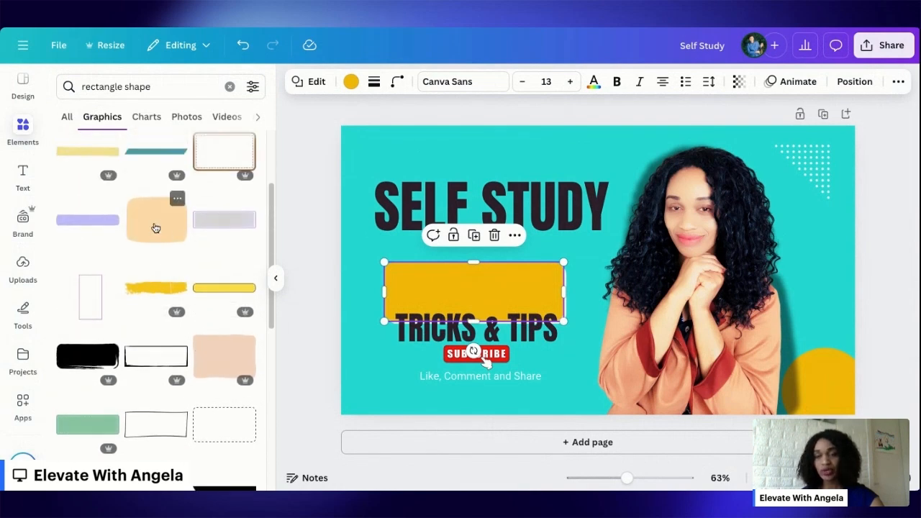
pyautogui.click(162, 234)
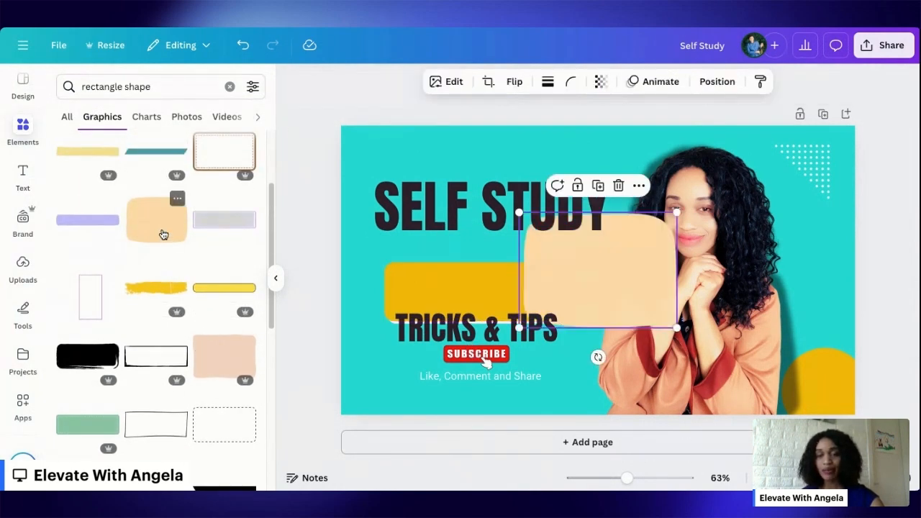
pyautogui.moveTo(610, 286); pyautogui.dragTo(479, 220)
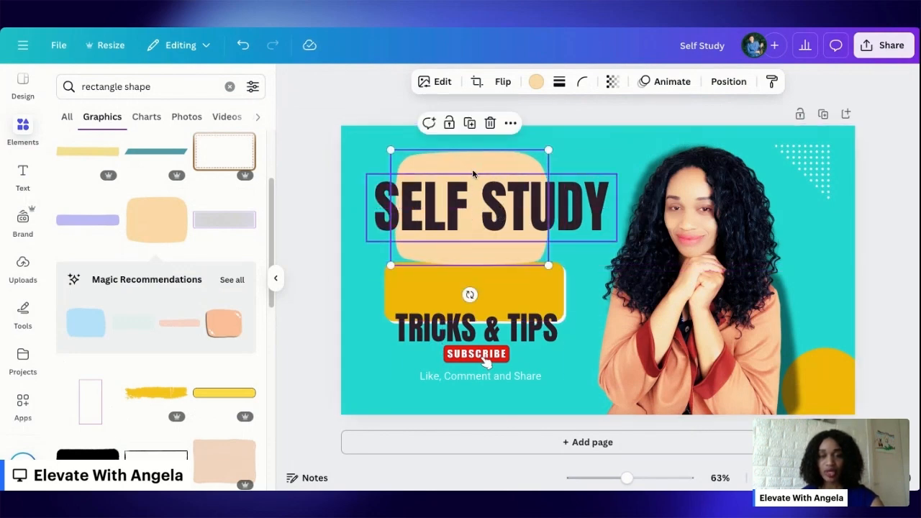
# Recolor the peach rounded rectangle with the brand pink and enlarge it to cover most of the SELF STUDY heading
pyautogui.click(475, 167)
pyautogui.click(485, 255)
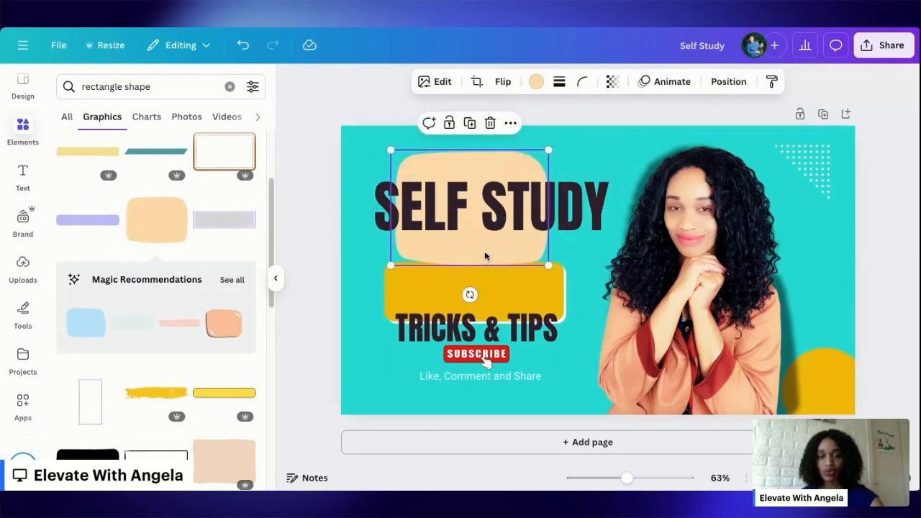
pyautogui.click(537, 82)
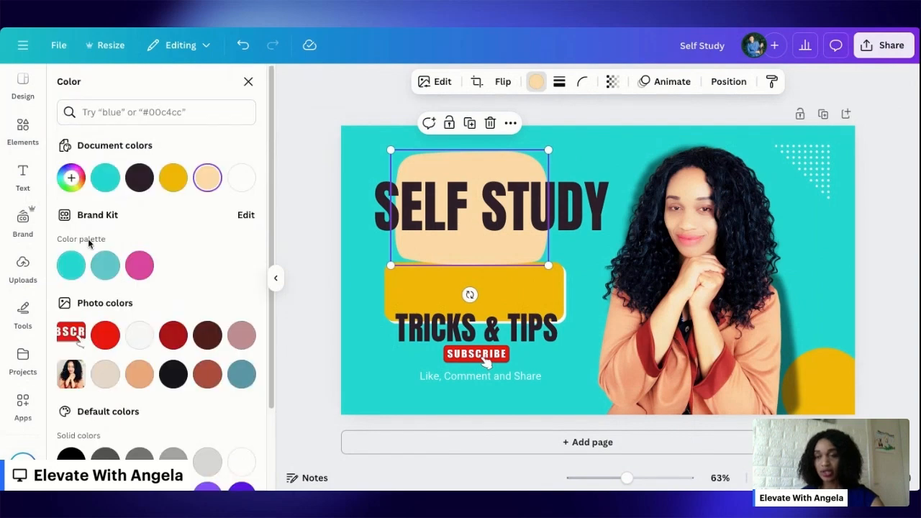
pyautogui.click(139, 266)
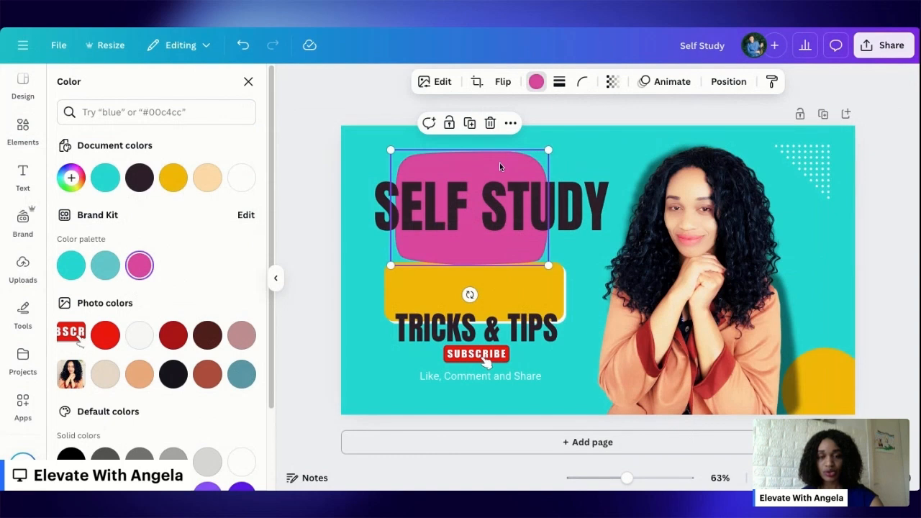
pyautogui.moveTo(550, 146); pyautogui.dragTo(592, 118)
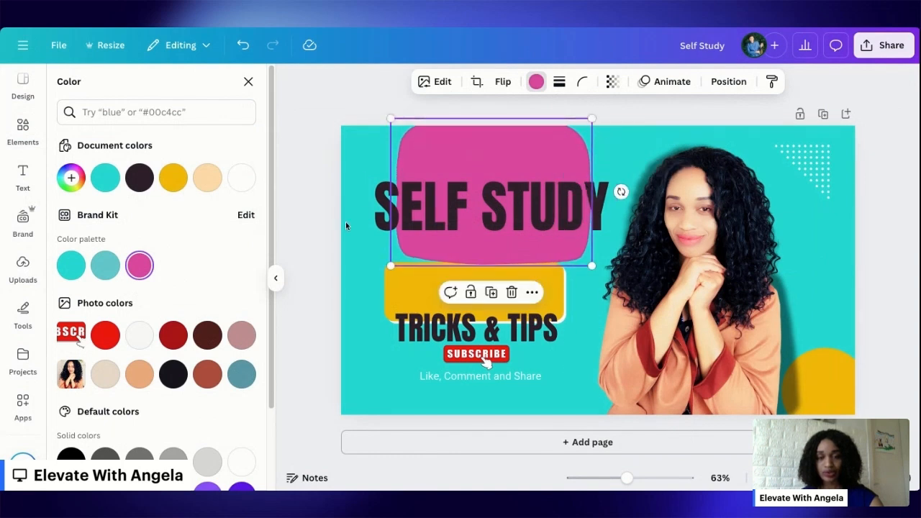
pyautogui.moveTo(388, 265); pyautogui.dragTo(375, 276)
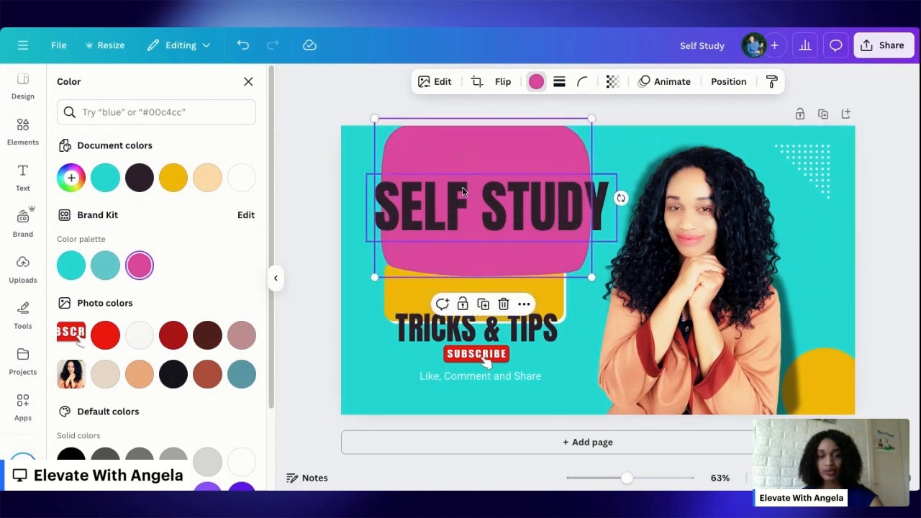
# Shrink SELF STUDY to font size 88.4, fit it within the pink shape, and move the yellow box down to TRICKS & TIPS
pyautogui.click(429, 221)
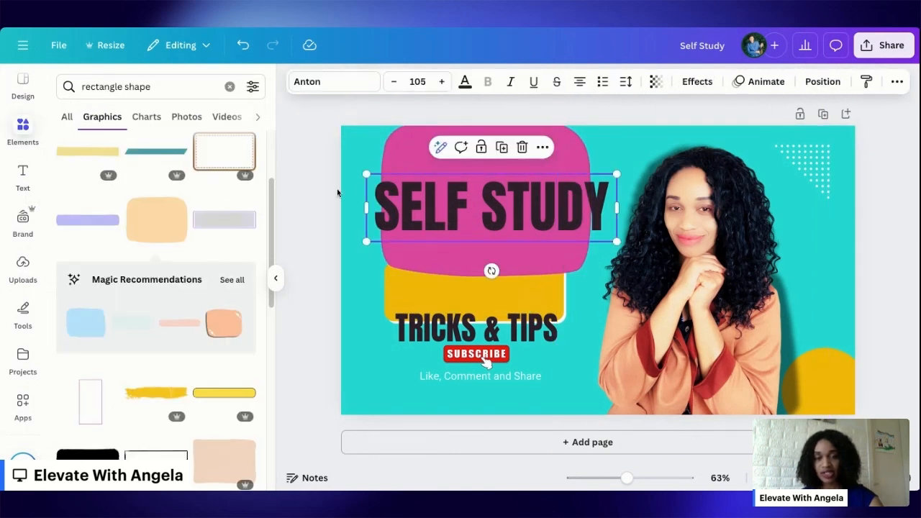
pyautogui.moveTo(361, 185); pyautogui.dragTo(400, 193)
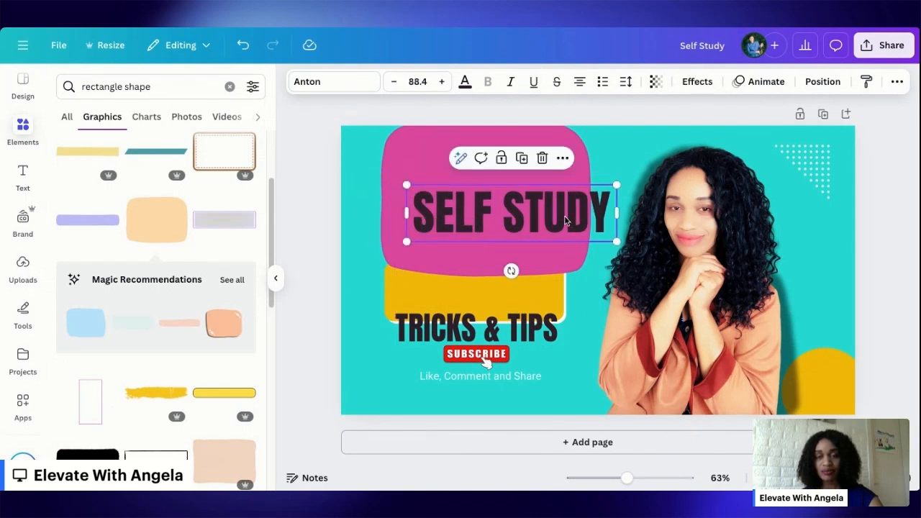
pyautogui.moveTo(566, 218); pyautogui.dragTo(539, 214)
pyautogui.moveTo(520, 299); pyautogui.dragTo(522, 330)
pyautogui.click(607, 182)
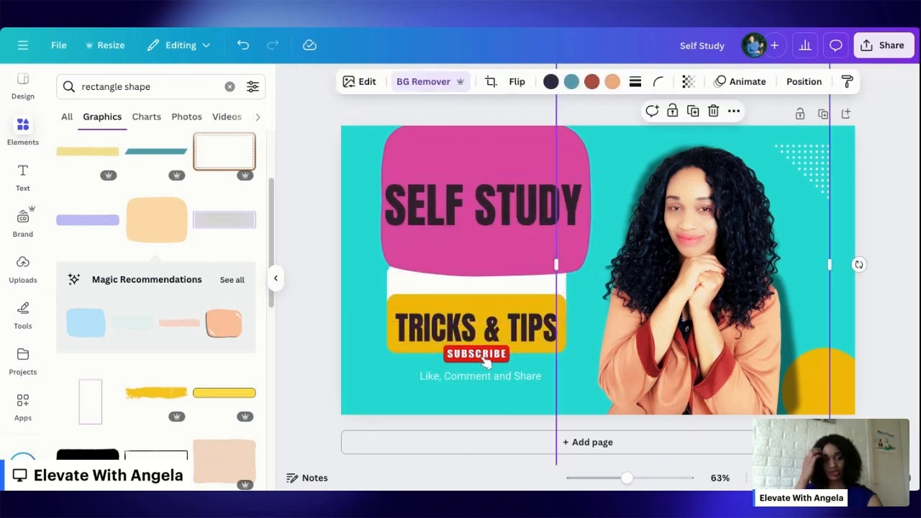
# Undo the recent edits until the pink shape is gone and TRICKS & TIPS sits inside the yellow box again
pyautogui.click(246, 44)
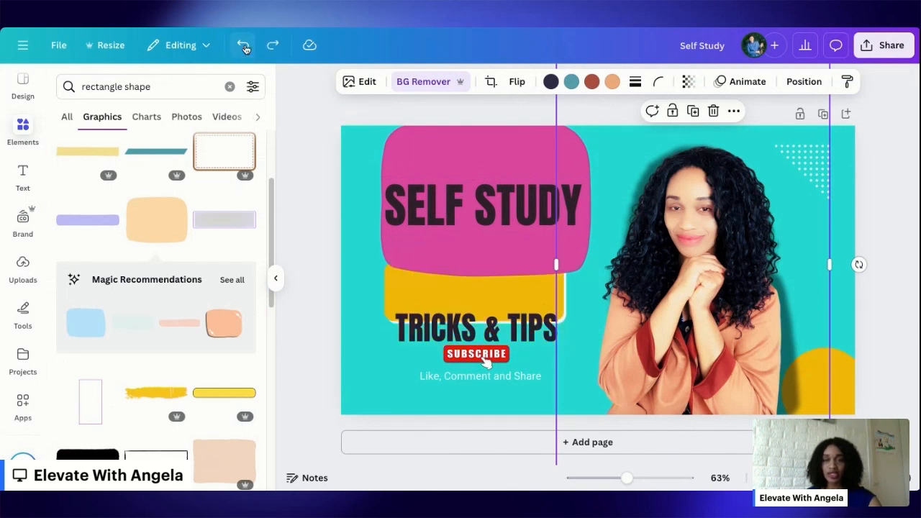
pyautogui.click(246, 46)
pyautogui.click(246, 46)
pyautogui.click(245, 46)
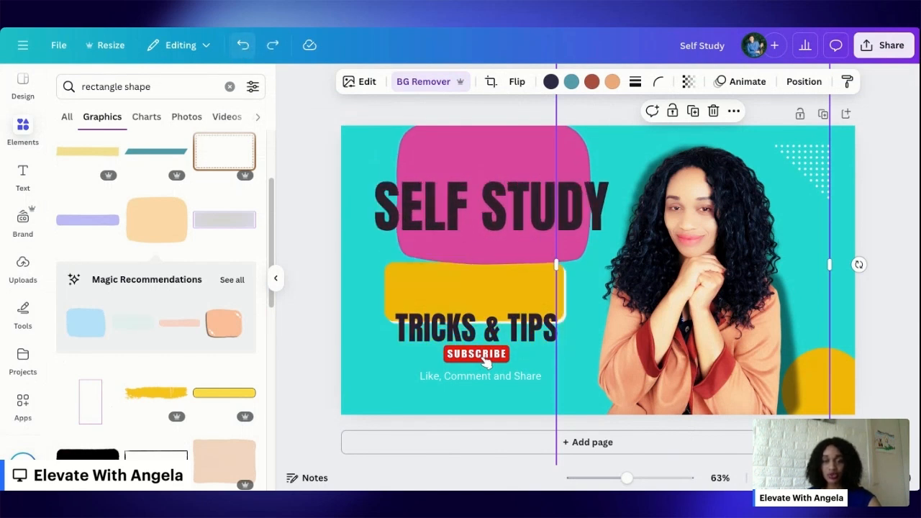
pyautogui.click(246, 46)
pyautogui.click(246, 46)
pyautogui.click(244, 46)
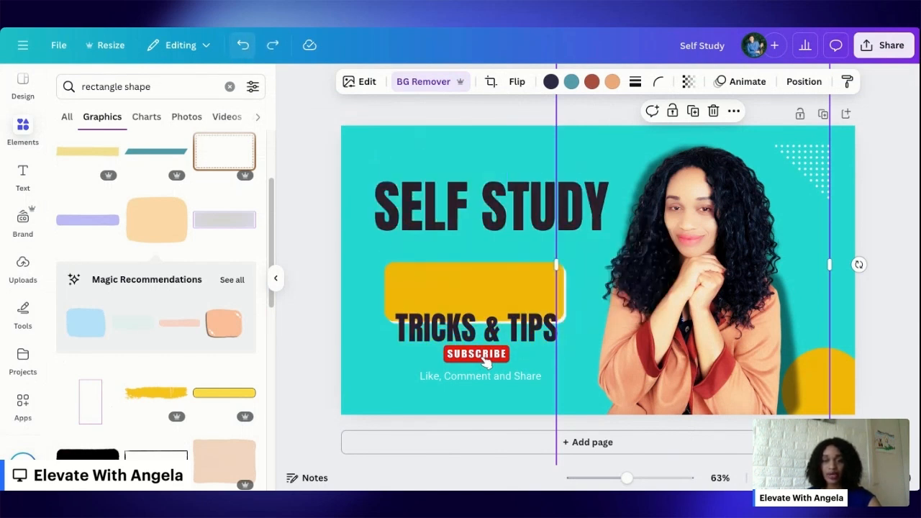
pyautogui.click(244, 46)
pyautogui.click(245, 46)
pyautogui.click(365, 341)
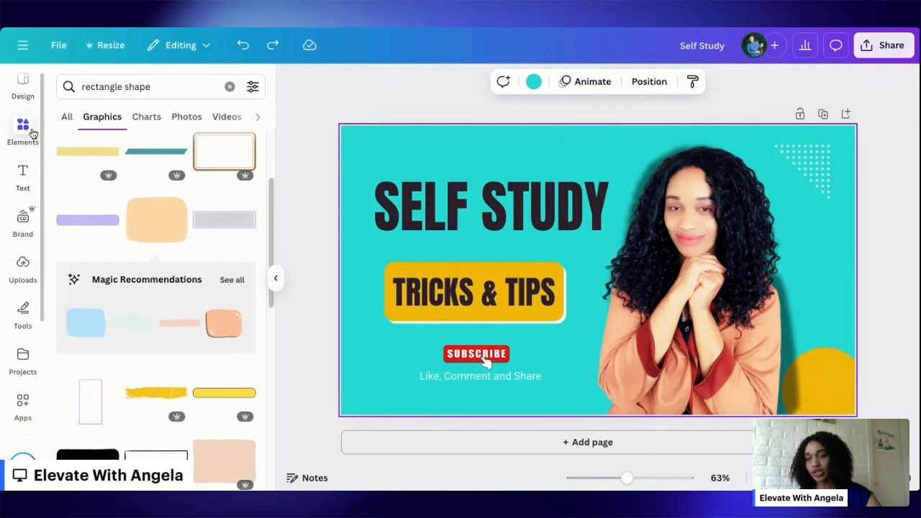
# Browse the background library and try the blurred balloons and blue DJ mixer photos as the thumbnail background
pyautogui.scroll(1, 23, 148)
pyautogui.scroll(-3, 18, 403)
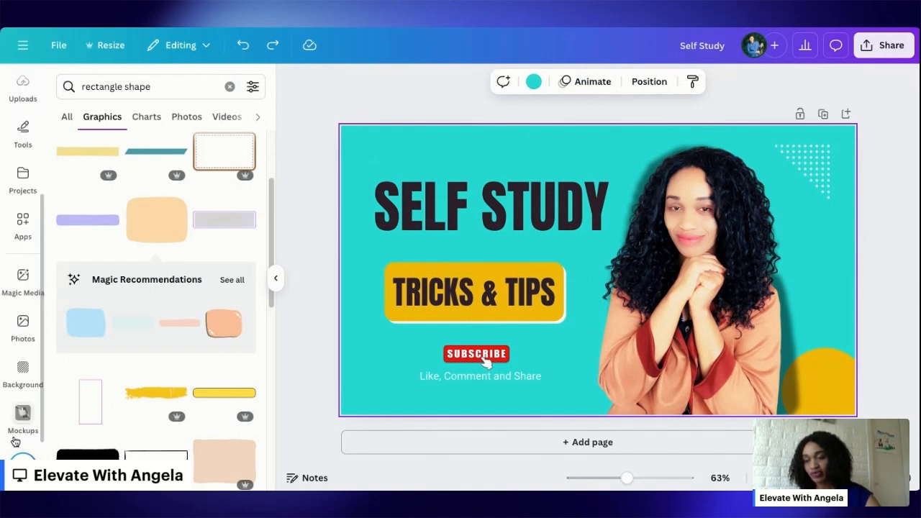
pyautogui.click(20, 366)
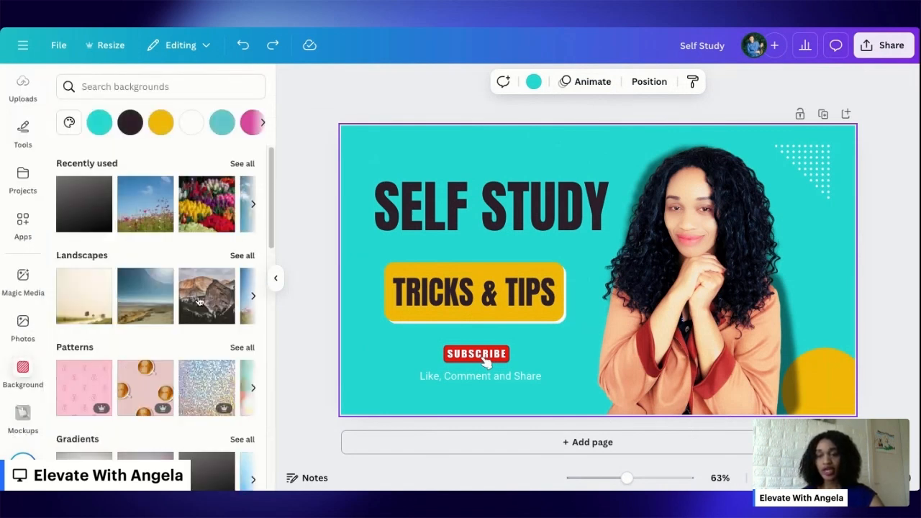
pyautogui.scroll(-5, 242, 296)
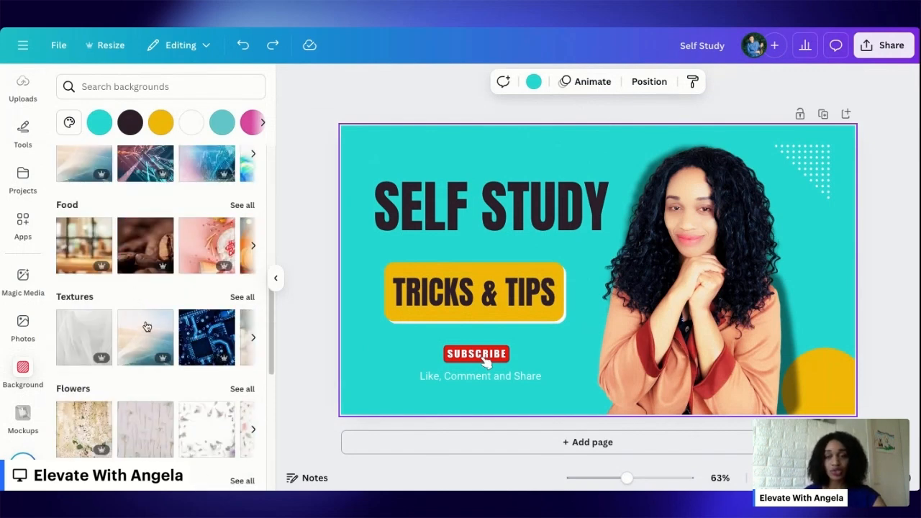
pyautogui.scroll(-5, 144, 317)
pyautogui.scroll(-1, 213, 319)
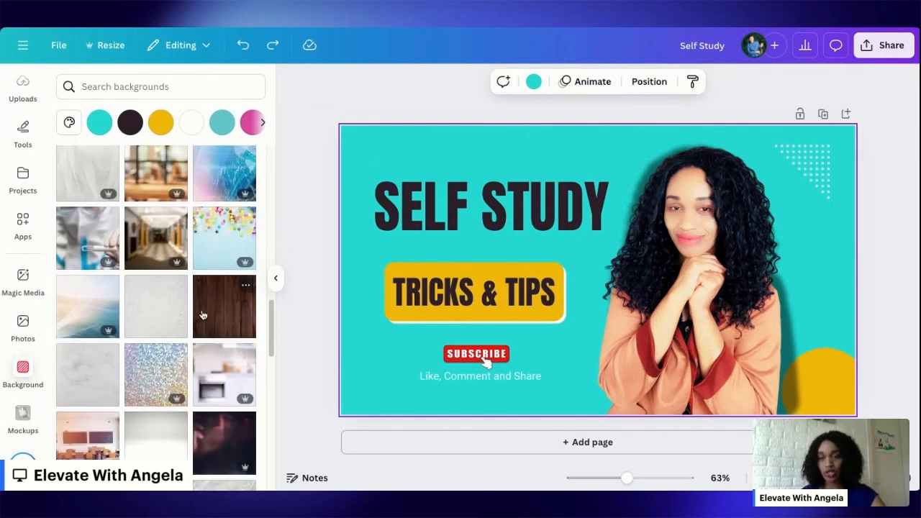
pyautogui.scroll(-3, 224, 319)
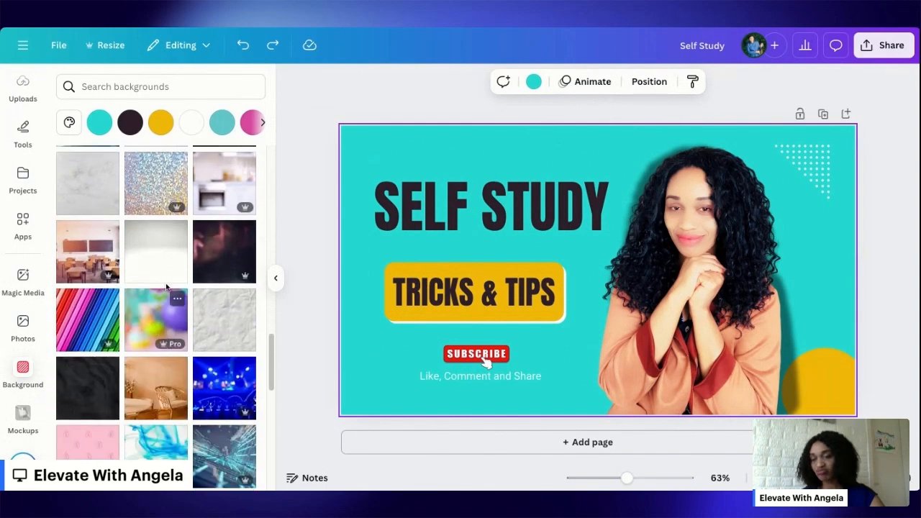
pyautogui.click(151, 333)
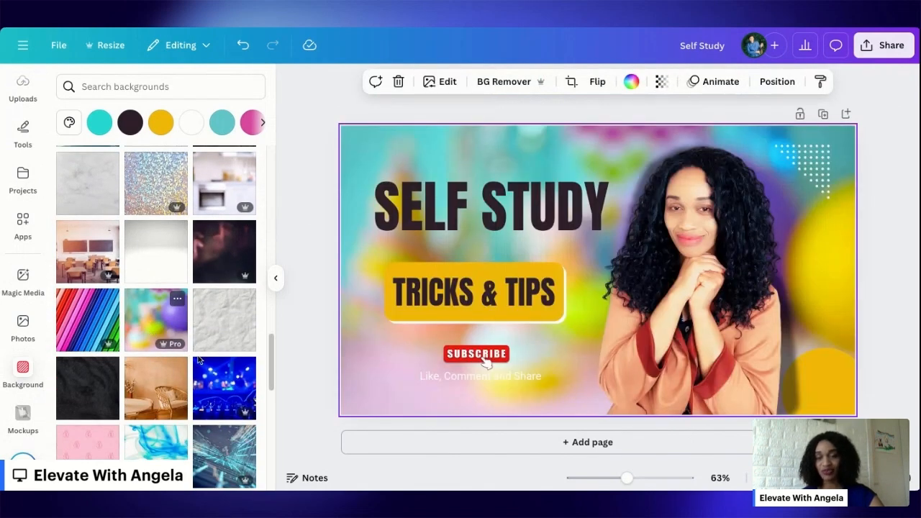
pyautogui.click(223, 396)
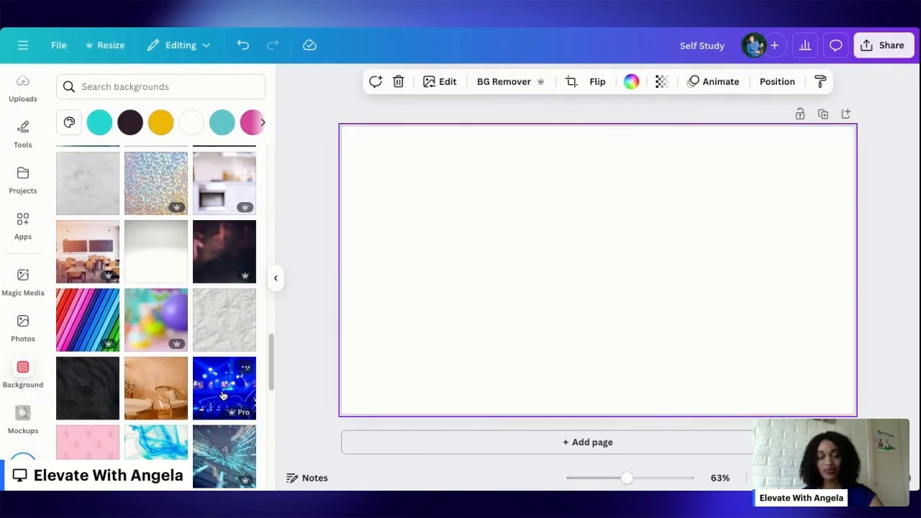
pyautogui.scroll(-5, 190, 325)
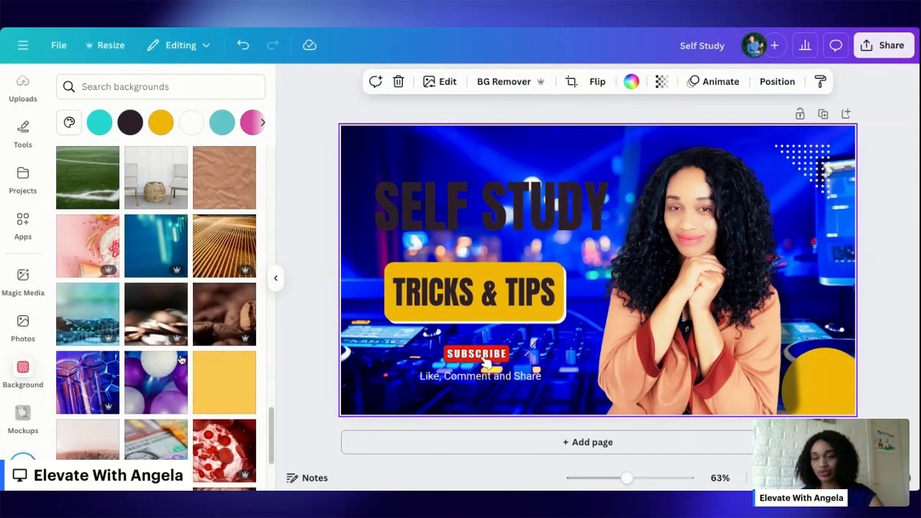
pyautogui.click(149, 321)
# Apply the plain yellow background to the thumbnail and browse further backgrounds
pyautogui.click(230, 386)
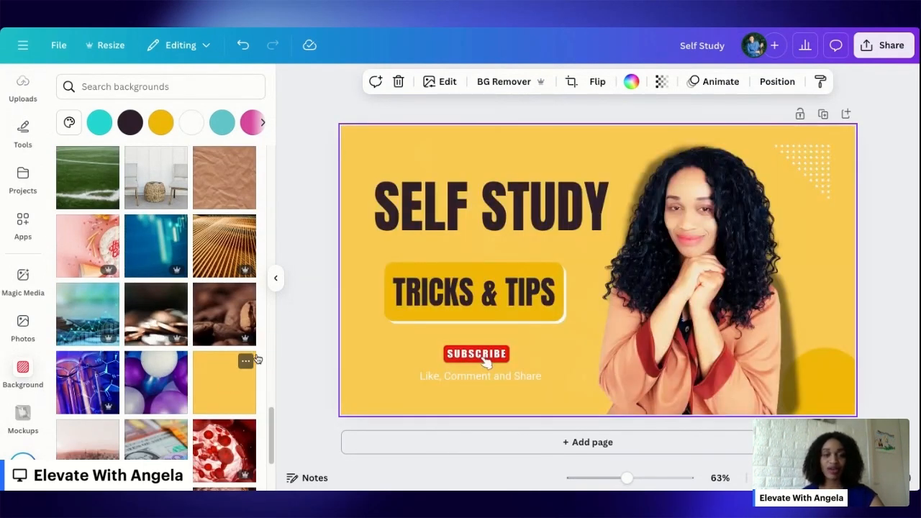
pyautogui.scroll(-6, 217, 326)
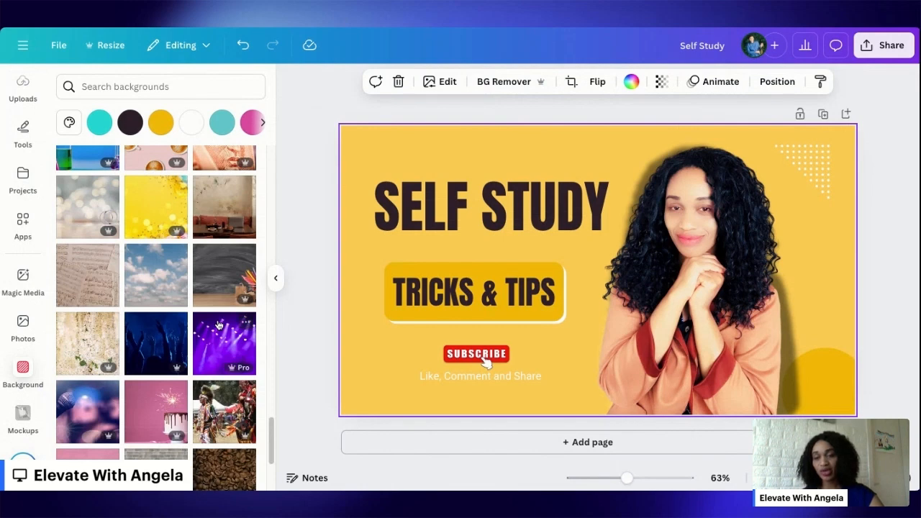
pyautogui.scroll(3, 259, 245)
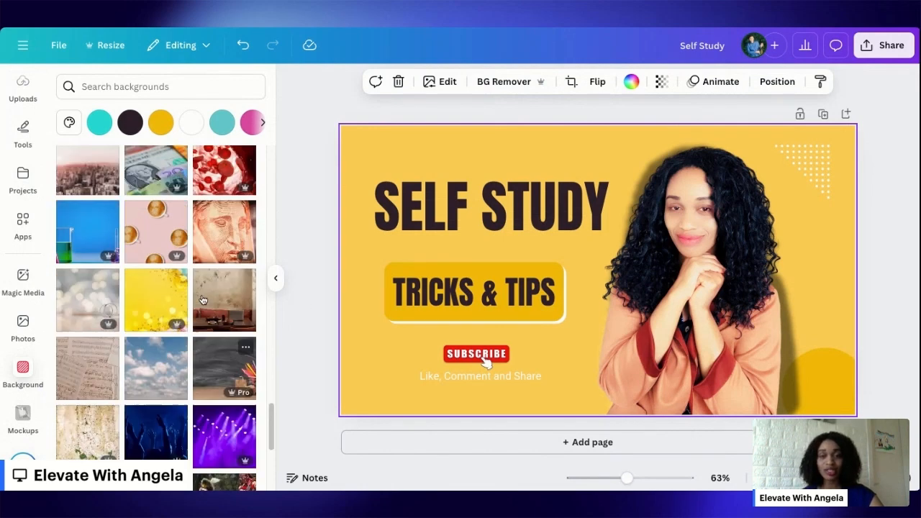
# Undo the background changes until the plain turquoise background is restored
pyautogui.click(240, 48)
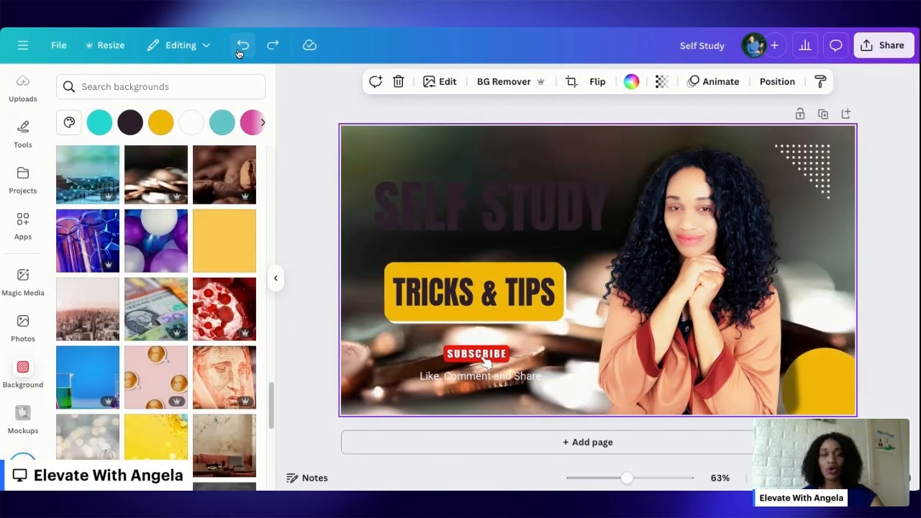
pyautogui.click(239, 49)
pyautogui.click(239, 50)
pyautogui.click(240, 51)
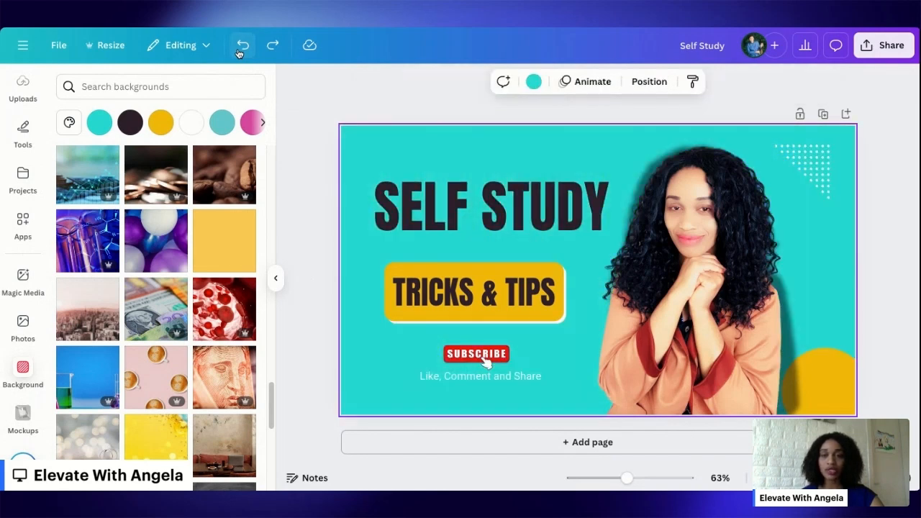
# Move the portrait slightly upward on the thumbnail and bring it forward one layer
pyautogui.moveTo(725, 231); pyautogui.dragTo(723, 209)
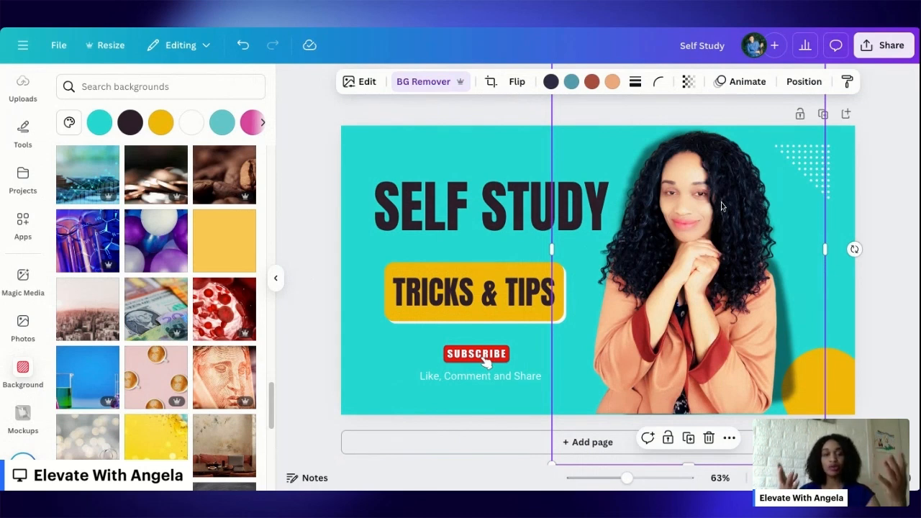
pyautogui.rightClick(662, 269)
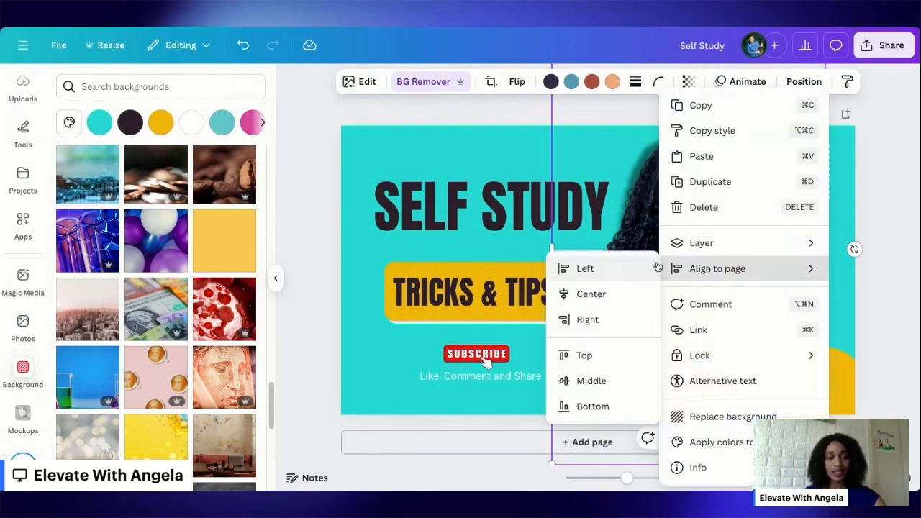
pyautogui.moveTo(709, 257)
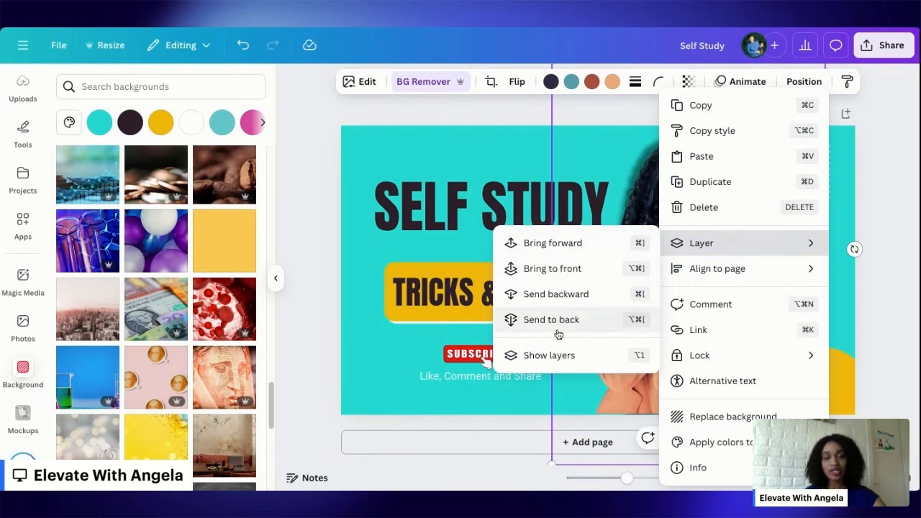
pyautogui.click(553, 245)
# Send the portrait backward one layer and shift it to the right, away from the SELF STUDY heading
pyautogui.moveTo(706, 251); pyautogui.dragTo(726, 216)
pyautogui.rightClick(703, 252)
pyautogui.moveTo(733, 246)
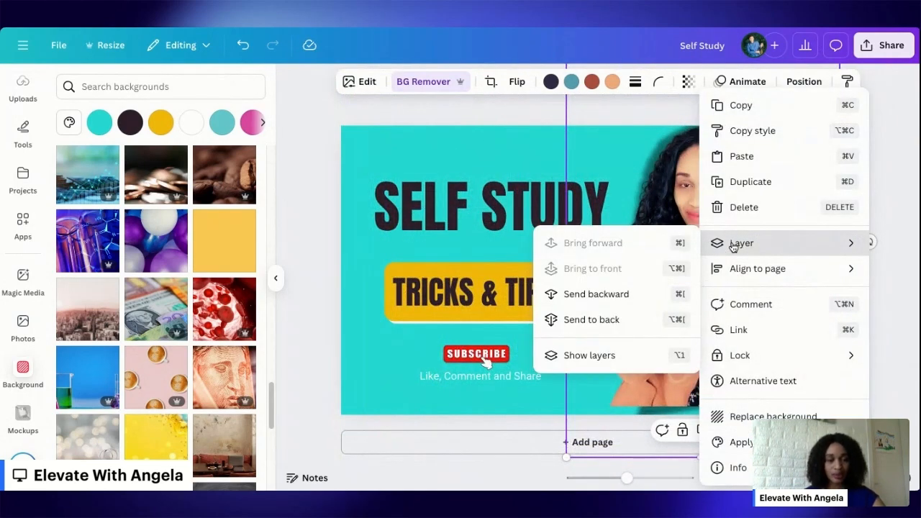
pyautogui.click(619, 301)
pyautogui.moveTo(765, 239); pyautogui.dragTo(772, 257)
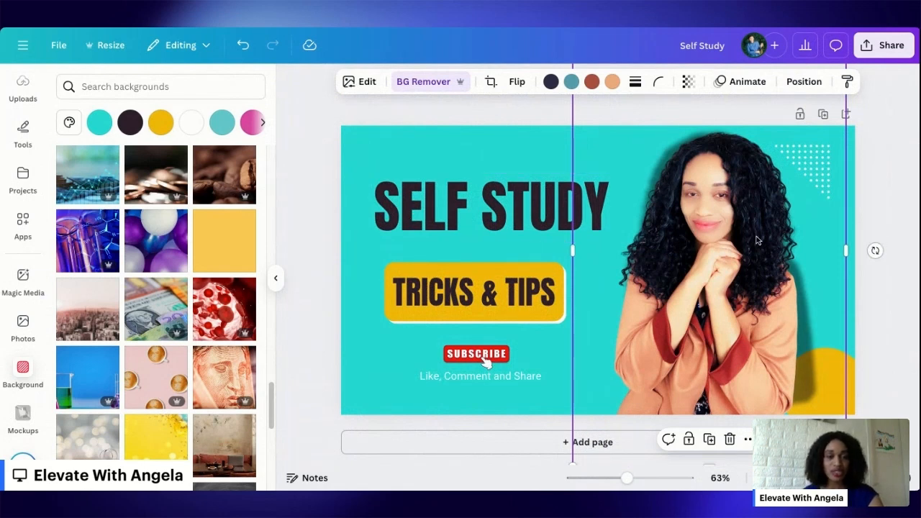
pyautogui.moveTo(736, 260)
pyautogui.mouseDown()
pyautogui.moveTo(673, 261)
pyautogui.moveTo(753, 264)
pyautogui.mouseUp()
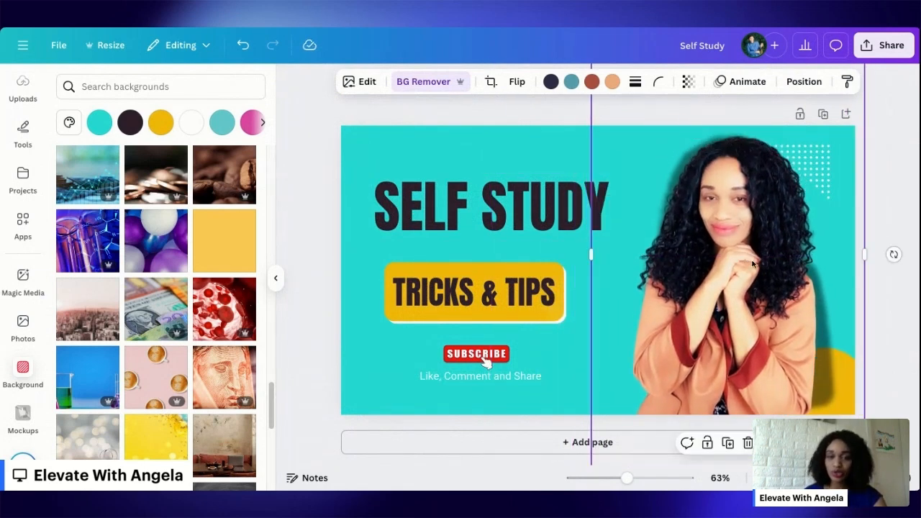
# Browse the available fonts for the SELF STUDY heading, including the recommended, recently used and popular ones
pyautogui.click(498, 203)
pyautogui.click(357, 84)
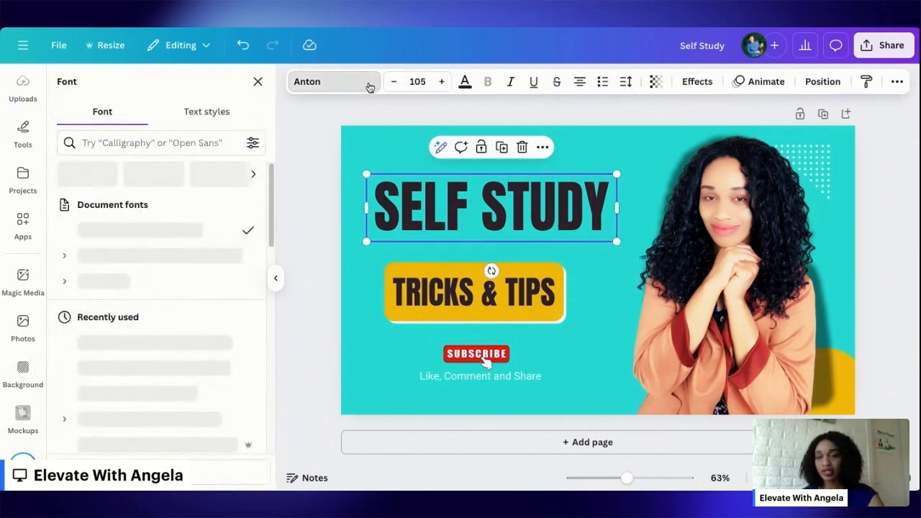
pyautogui.scroll(-3, 180, 339)
pyautogui.scroll(-10, 180, 338)
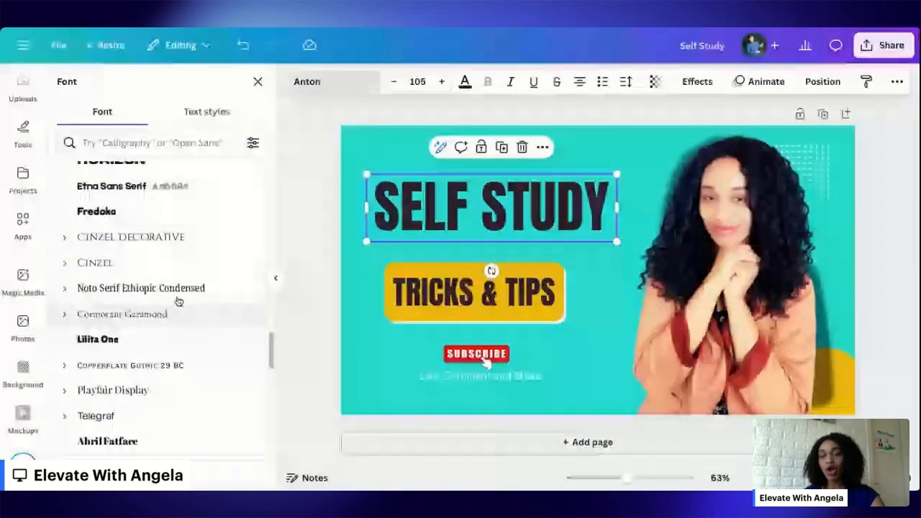
pyautogui.scroll(12, 208, 267)
pyautogui.scroll(5, 205, 281)
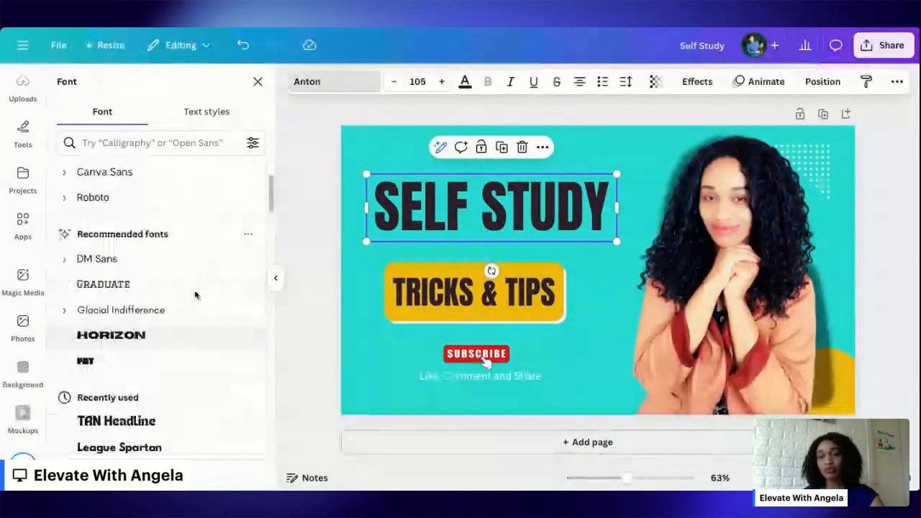
pyautogui.scroll(-8, 187, 310)
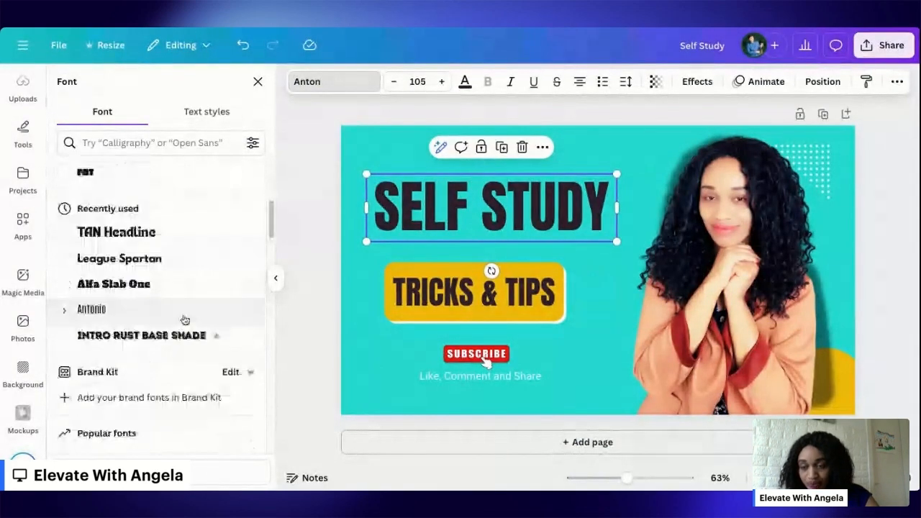
pyautogui.scroll(7, 185, 319)
pyautogui.scroll(-10, 191, 324)
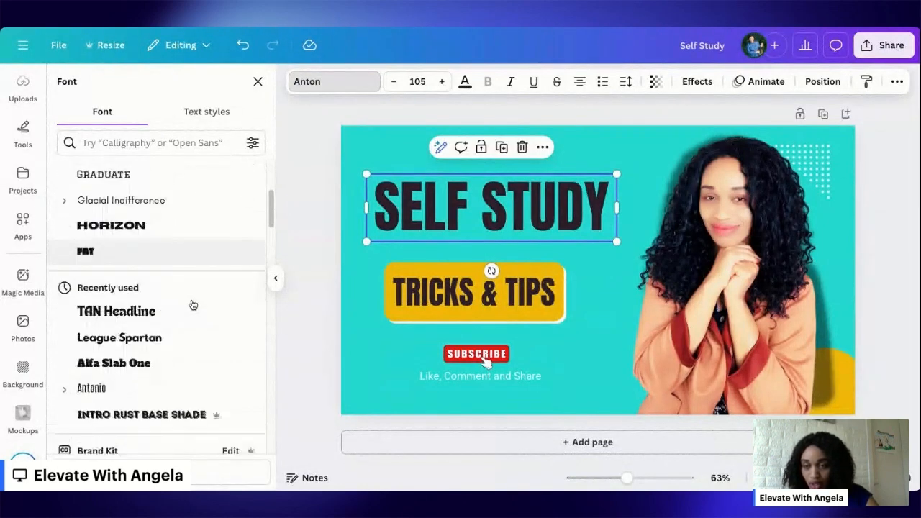
pyautogui.scroll(-15, 184, 341)
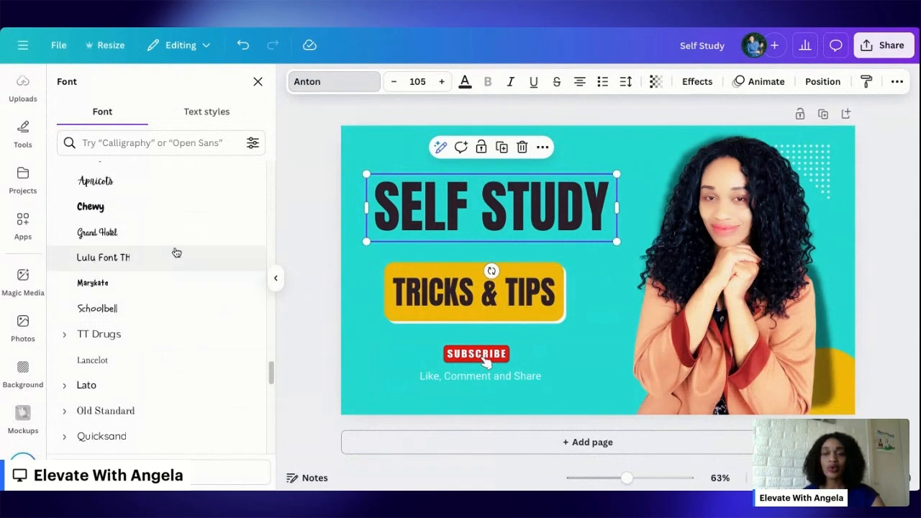
pyautogui.scroll(10, 178, 254)
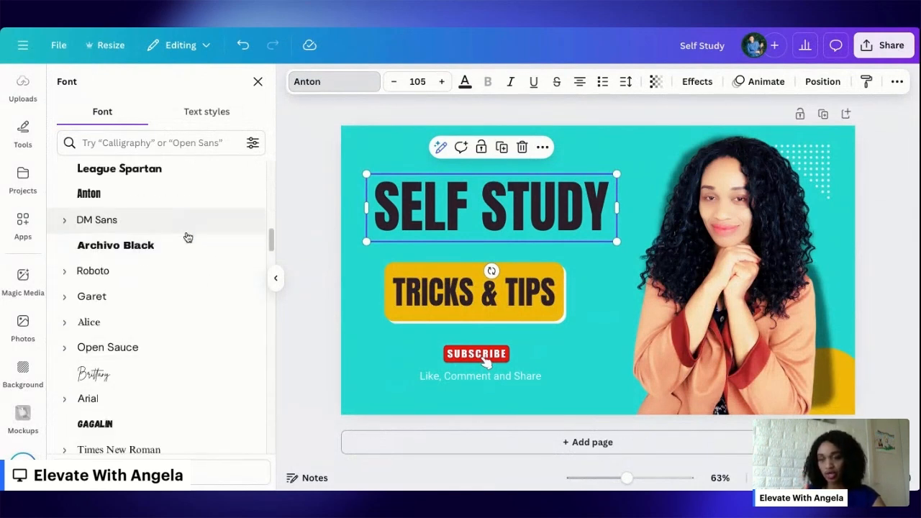
pyautogui.scroll(-1, 185, 238)
pyautogui.scroll(-15, 173, 310)
pyautogui.scroll(-5, 175, 323)
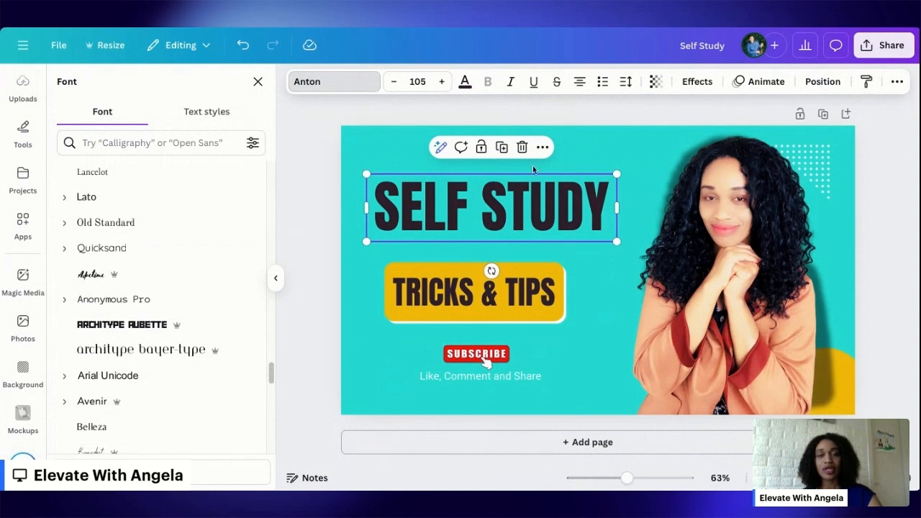
# Move the portrait back left toward the headings and shift SELF STUDY slightly up and left
pyautogui.click(643, 139)
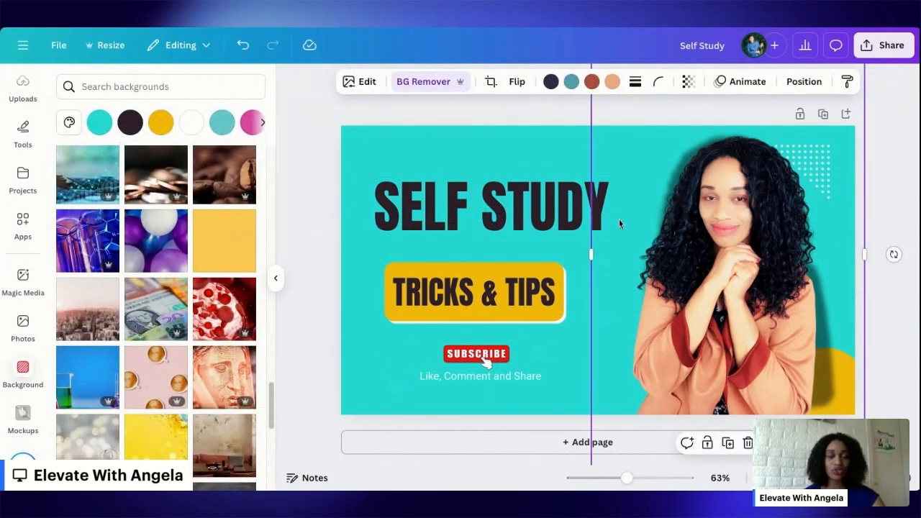
pyautogui.moveTo(710, 311); pyautogui.dragTo(682, 310)
pyautogui.click(531, 205)
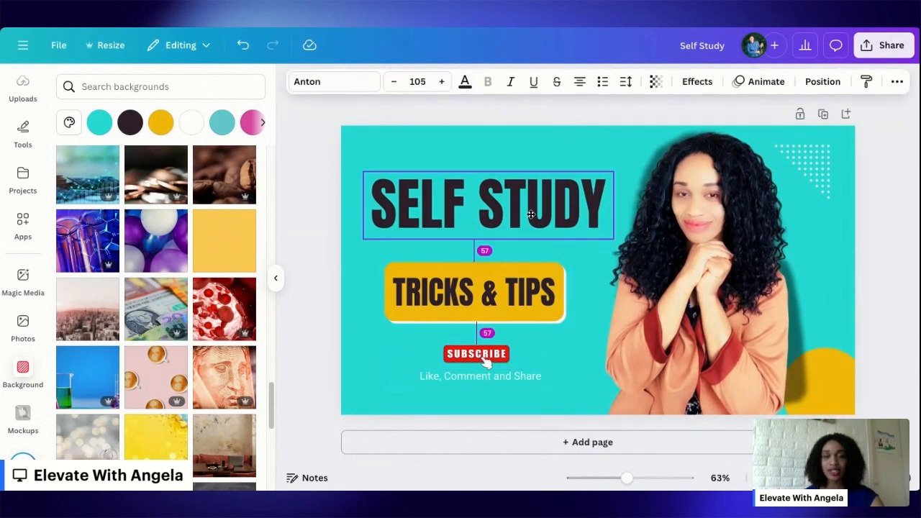
pyautogui.moveTo(765, 240); pyautogui.dragTo(761, 246)
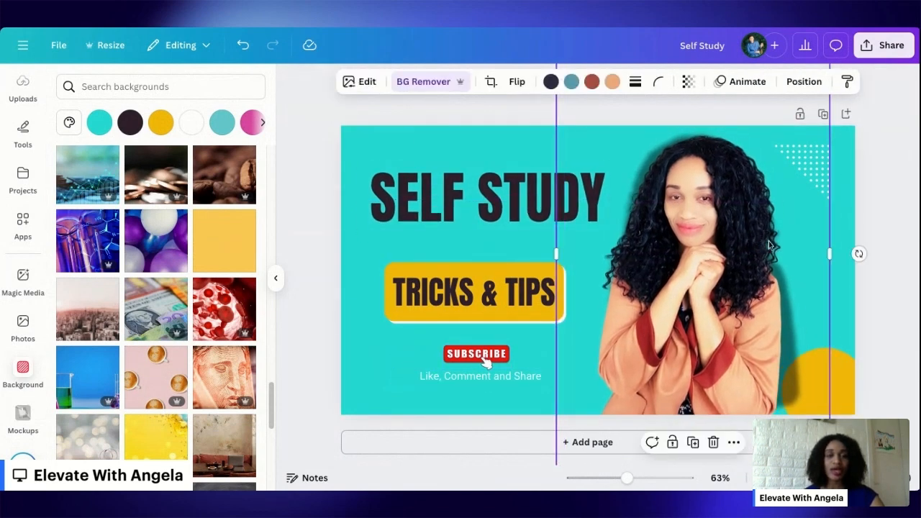